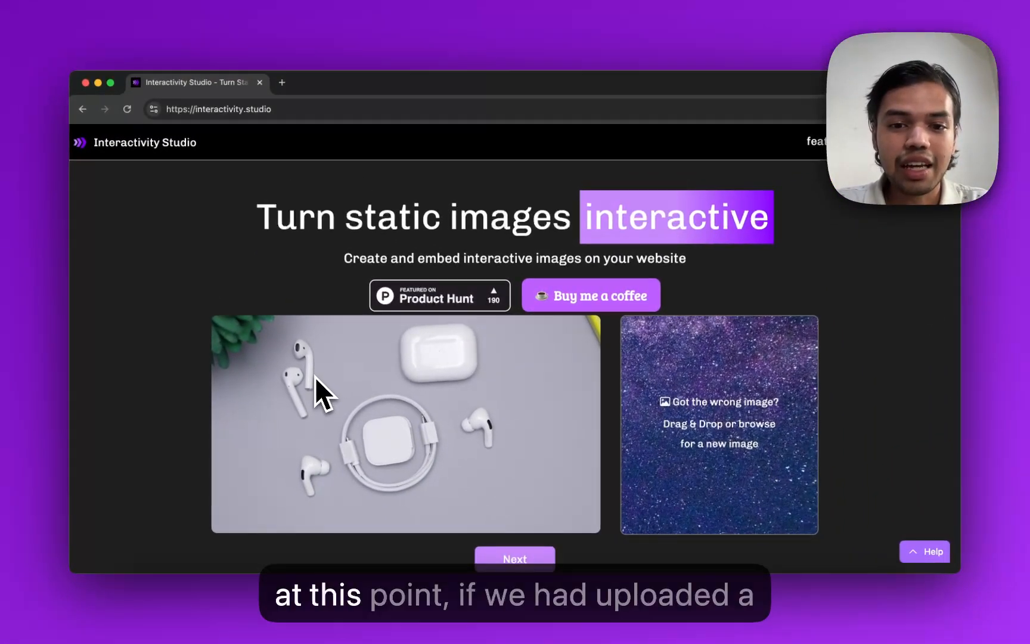
# Continue with the loaded AirPods product image and name the first interactive item "Airpods".
pyautogui.scroll(-3, 315, 377)
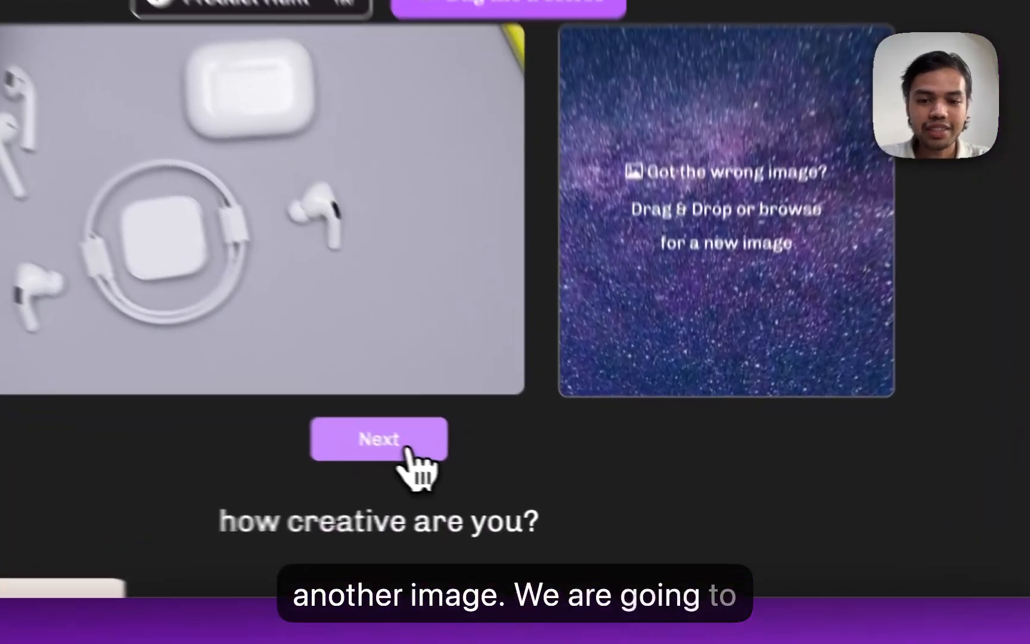
pyautogui.click(529, 482)
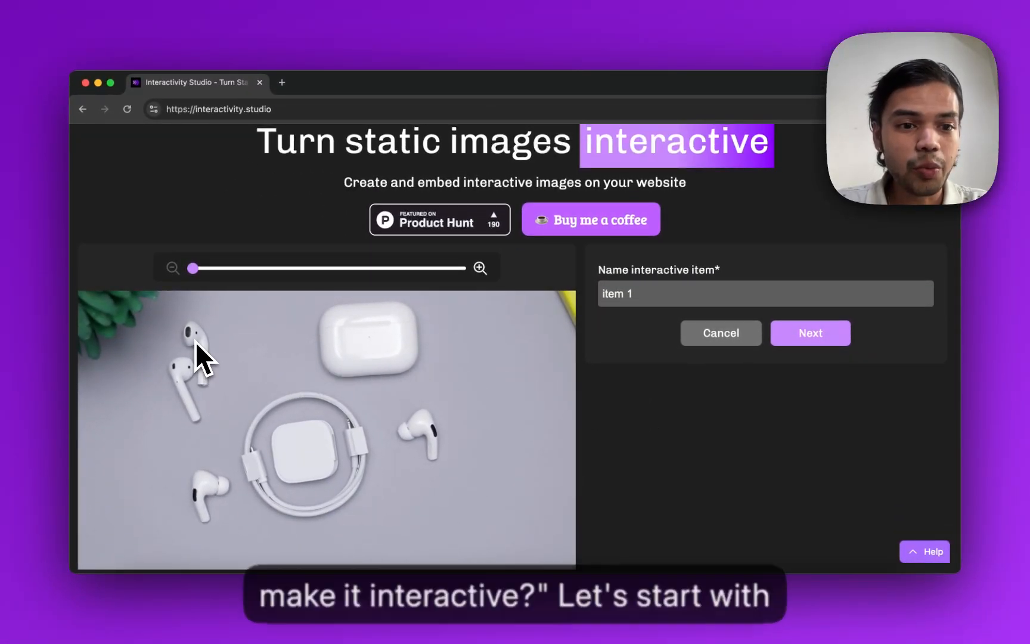
pyautogui.doubleClick(611, 298)
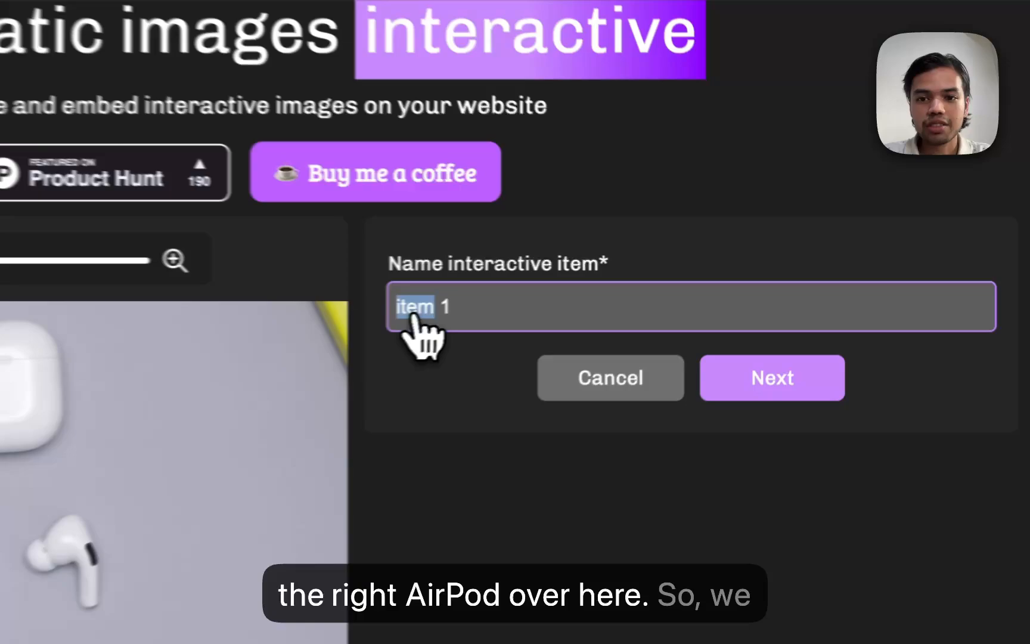
pyautogui.tripleClick(415, 317)
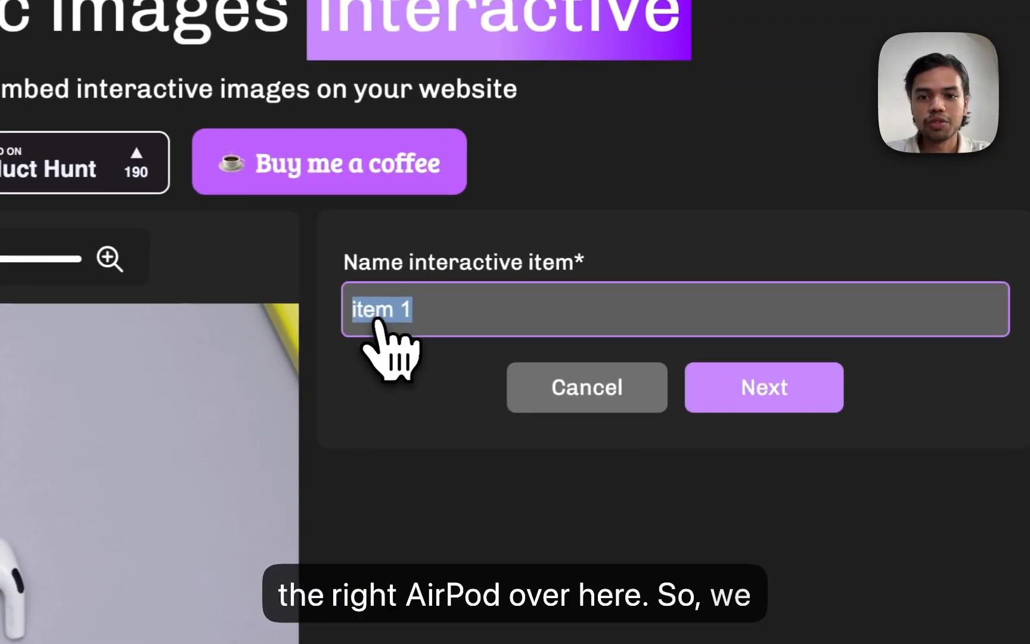
pyautogui.write('Airpods')
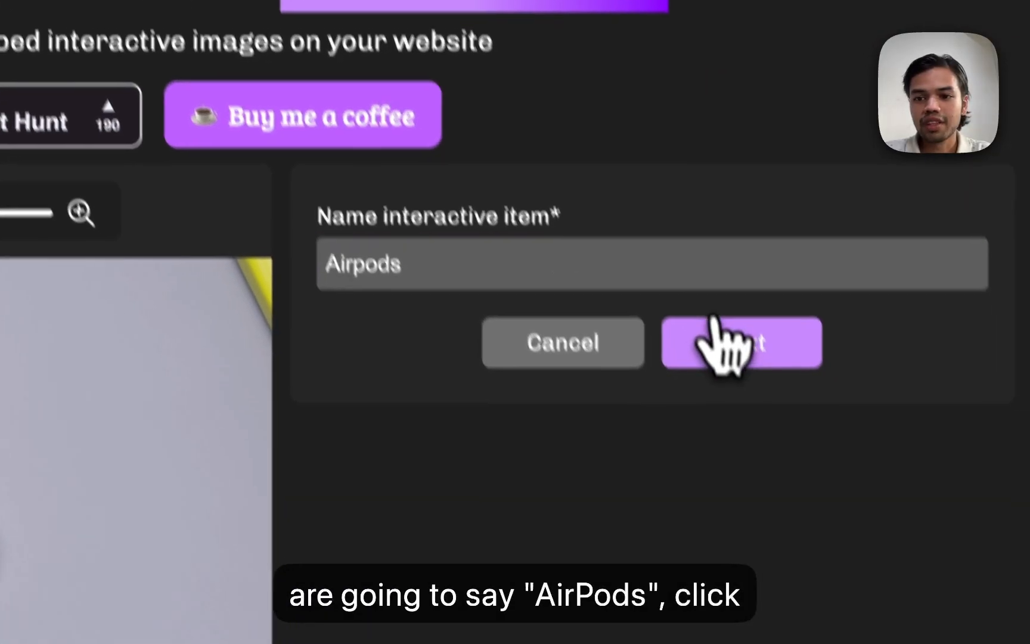
pyautogui.click(742, 379)
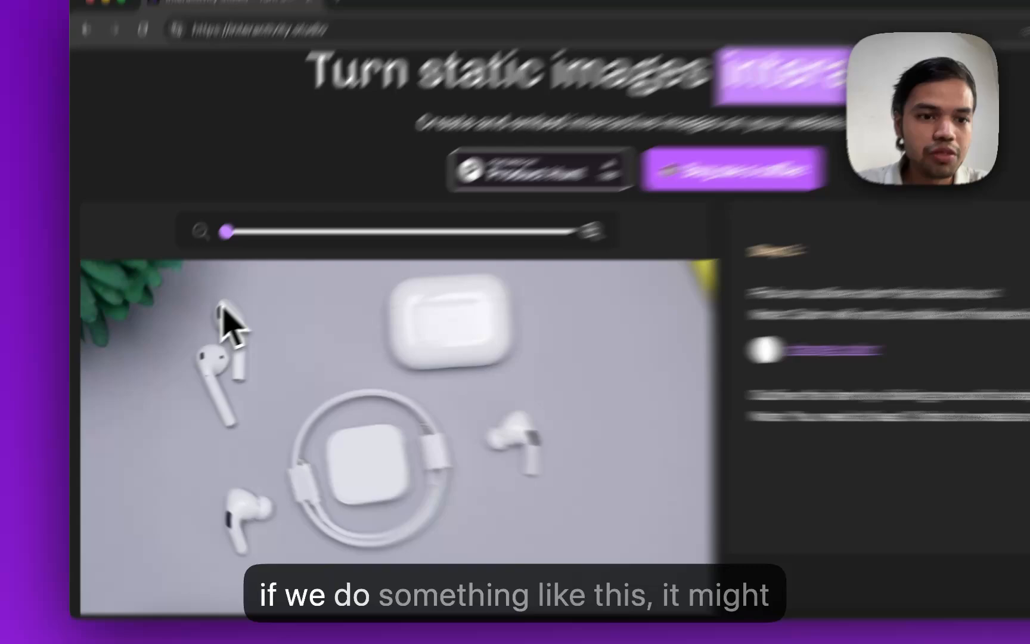
pyautogui.click(189, 323)
pyautogui.click(192, 322)
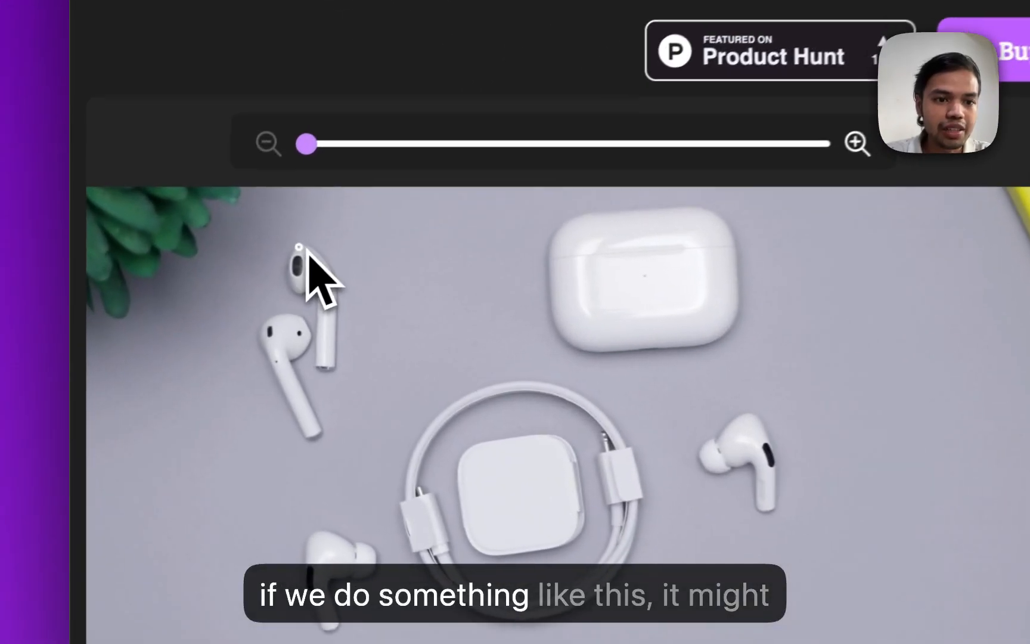
pyautogui.click(196, 325)
pyautogui.click(200, 329)
pyautogui.click(342, 269)
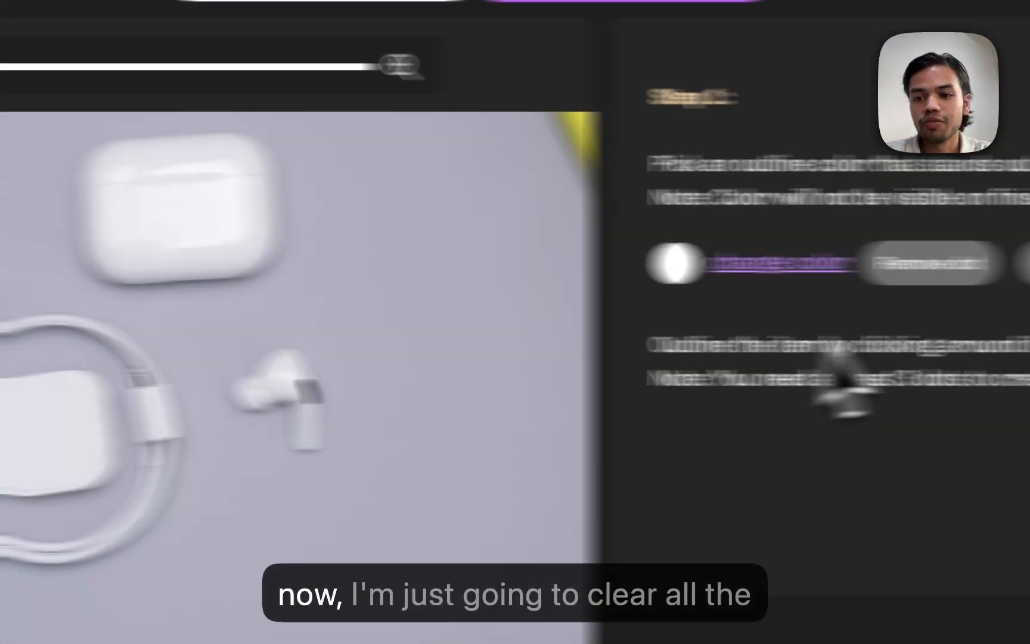
pyautogui.click(779, 280)
pyautogui.click(401, 327)
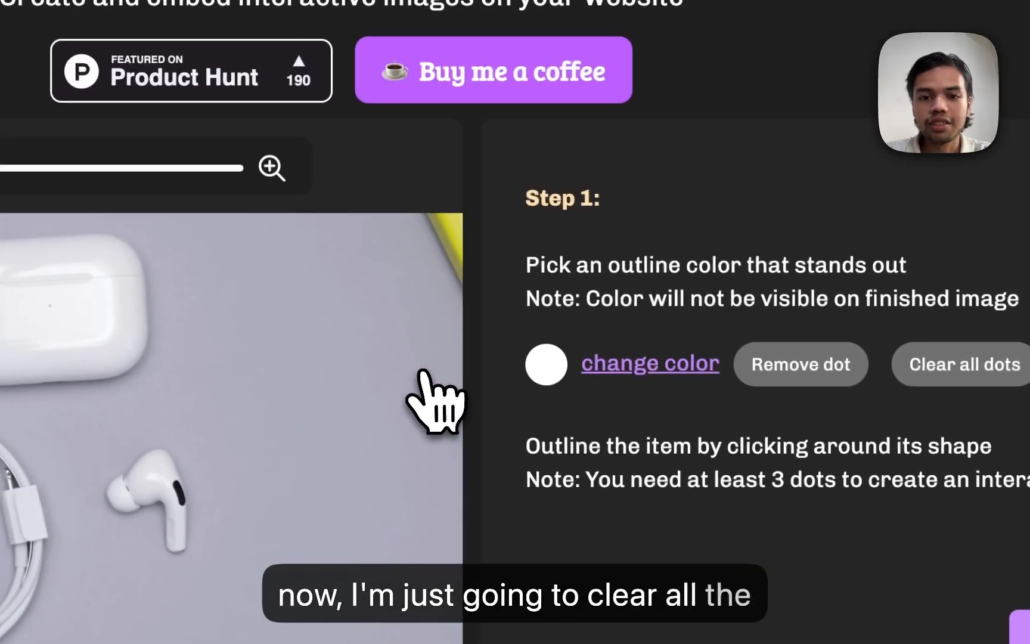
# Set the outline color to red and trace the upper AirPod with closely spaced dots around its entire head and stem.
pyautogui.click(620, 360)
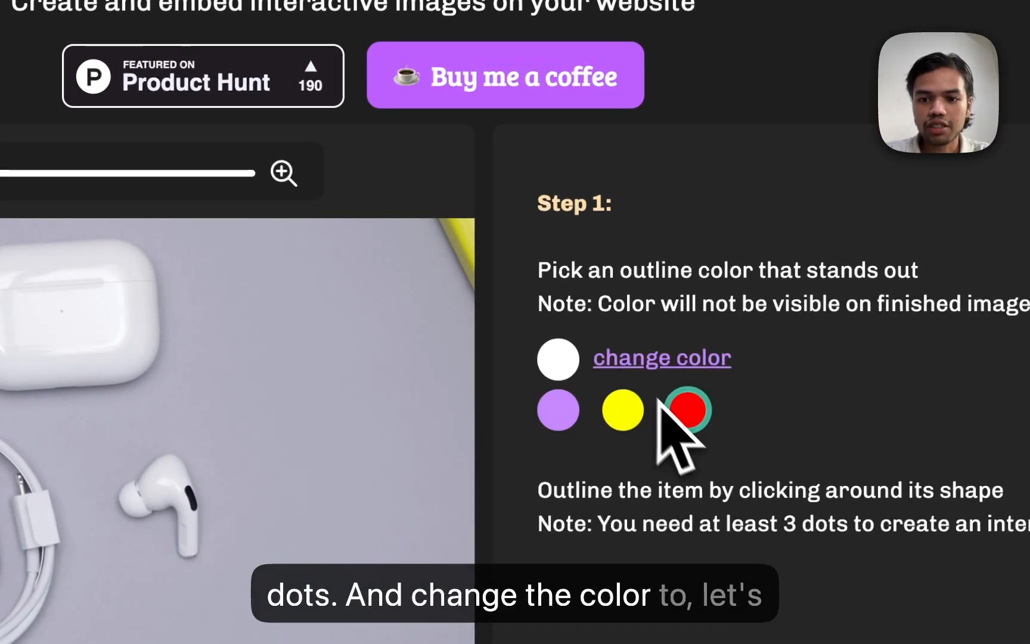
pyautogui.click(685, 411)
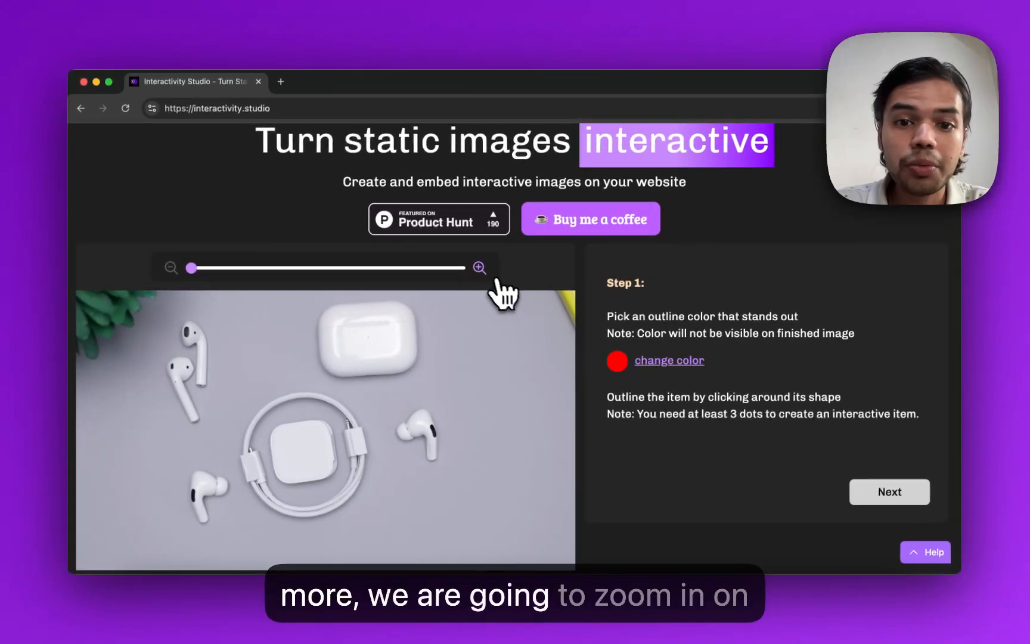
pyautogui.click(488, 276)
pyautogui.click(488, 277)
pyautogui.moveTo(471, 414); pyautogui.dragTo(447, 354)
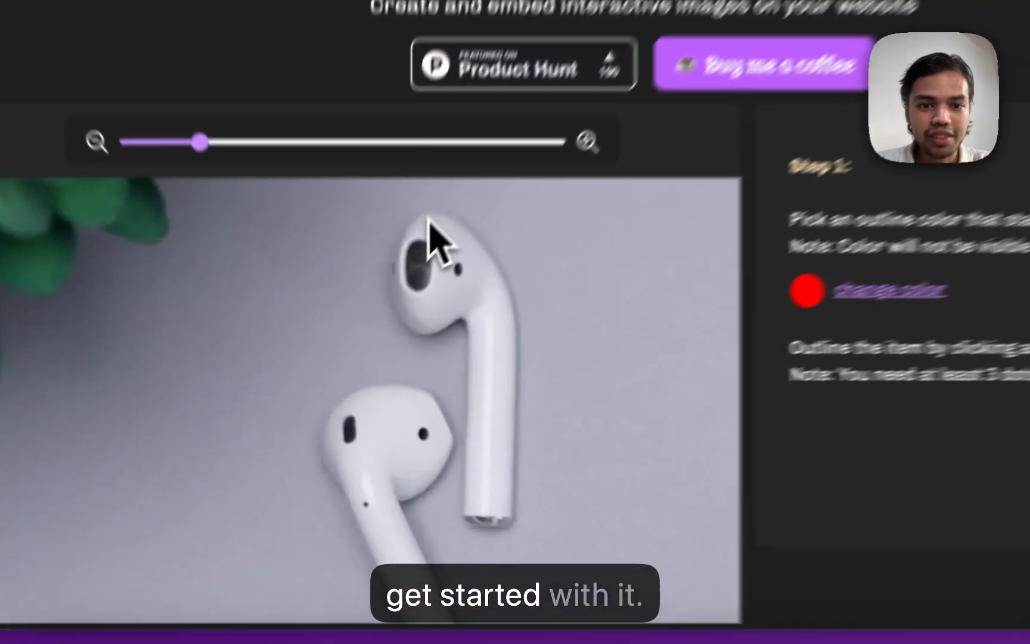
pyautogui.click(380, 316)
pyautogui.click(383, 314)
pyautogui.click(475, 146)
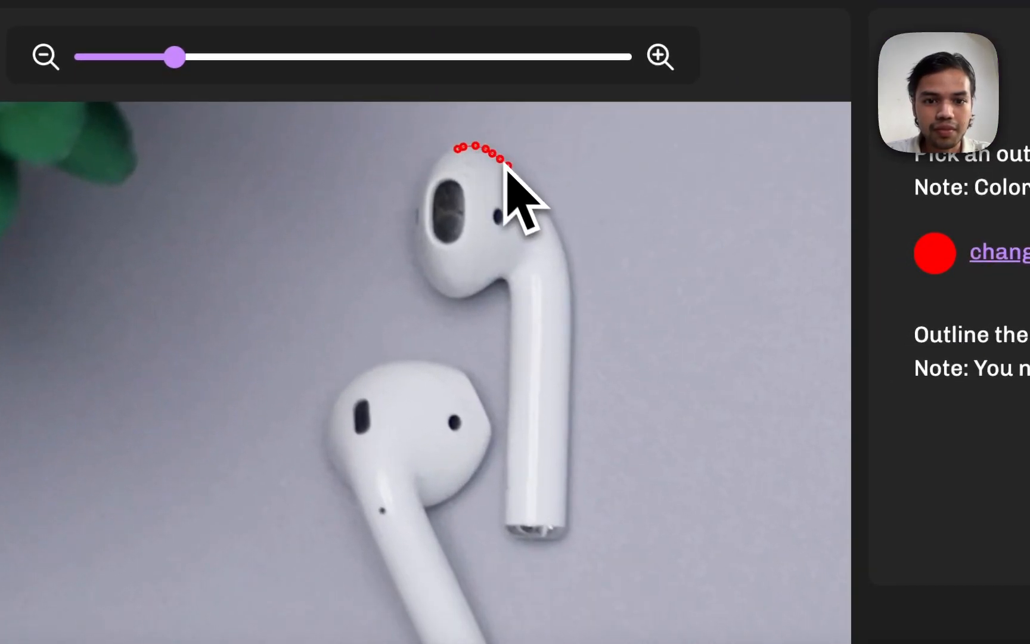
pyautogui.click(566, 531)
pyautogui.moveTo(556, 632); pyautogui.dragTo(556, 521)
pyautogui.click(559, 421)
pyautogui.click(553, 423)
pyautogui.click(524, 423)
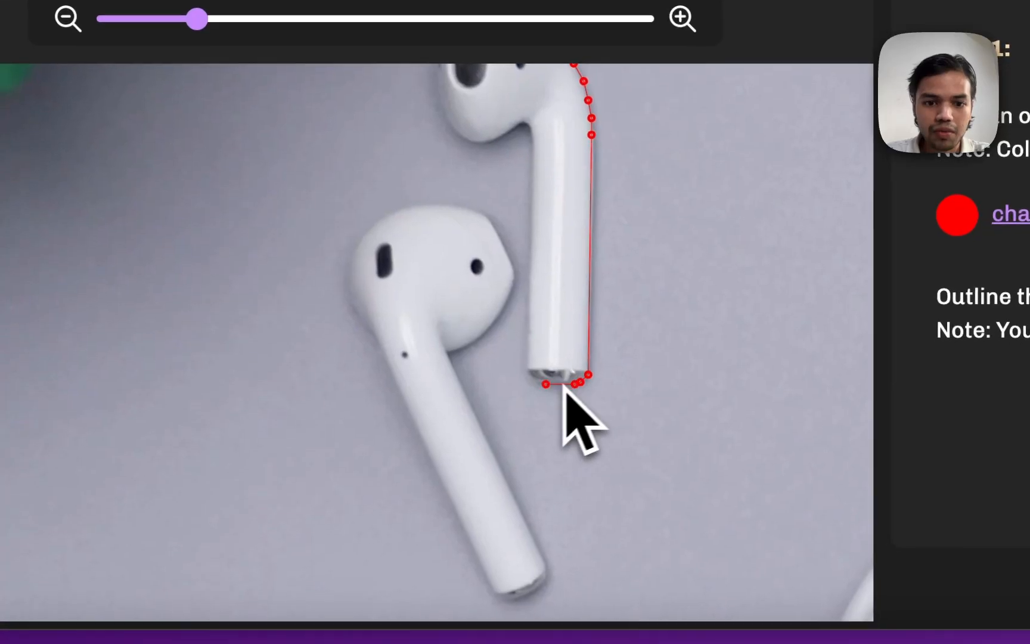
pyautogui.click(518, 422)
pyautogui.click(510, 418)
pyautogui.click(507, 410)
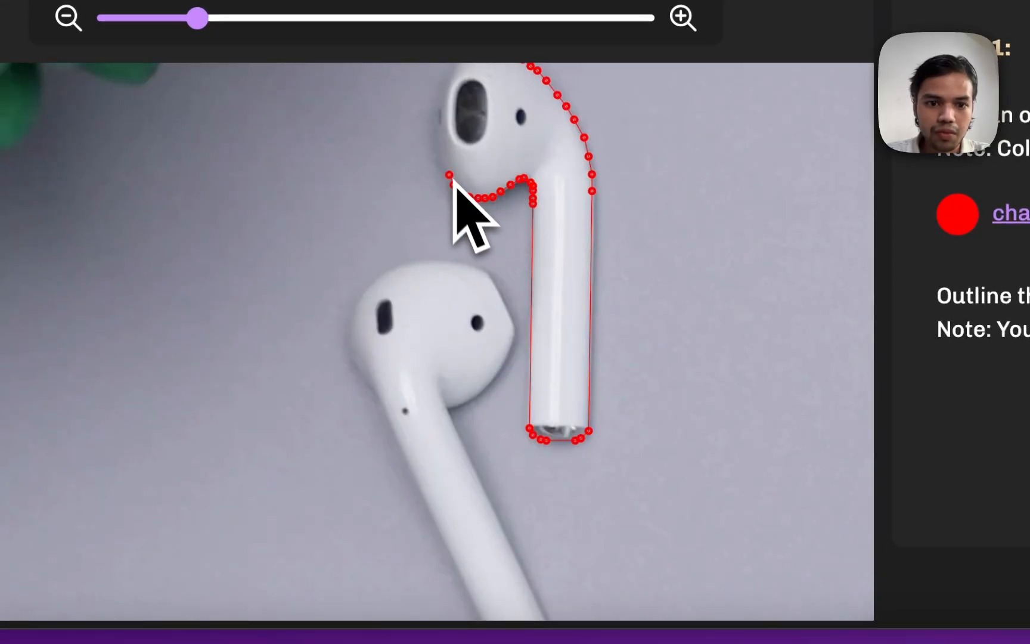
pyautogui.click(443, 167)
pyautogui.click(440, 157)
pyautogui.moveTo(440, 156); pyautogui.dragTo(442, 244)
pyautogui.click(437, 223)
pyautogui.click(438, 208)
pyautogui.click(441, 192)
pyautogui.click(444, 179)
pyautogui.click(449, 169)
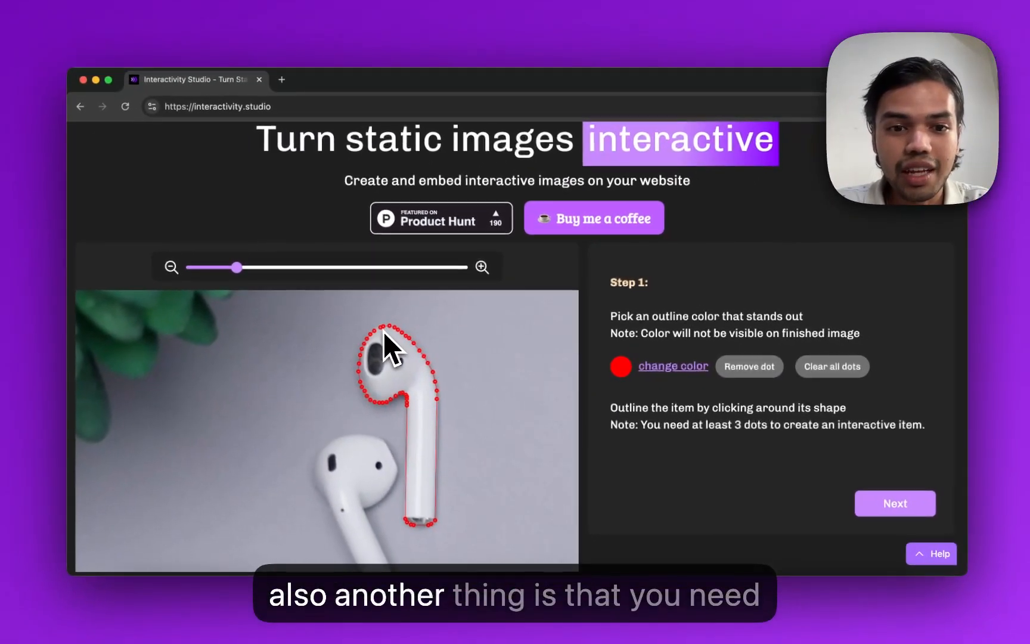
# Check the gap in the AirPod's outline up close, accept the outline, and skip the optional cutting of shapes.
pyautogui.click(483, 268)
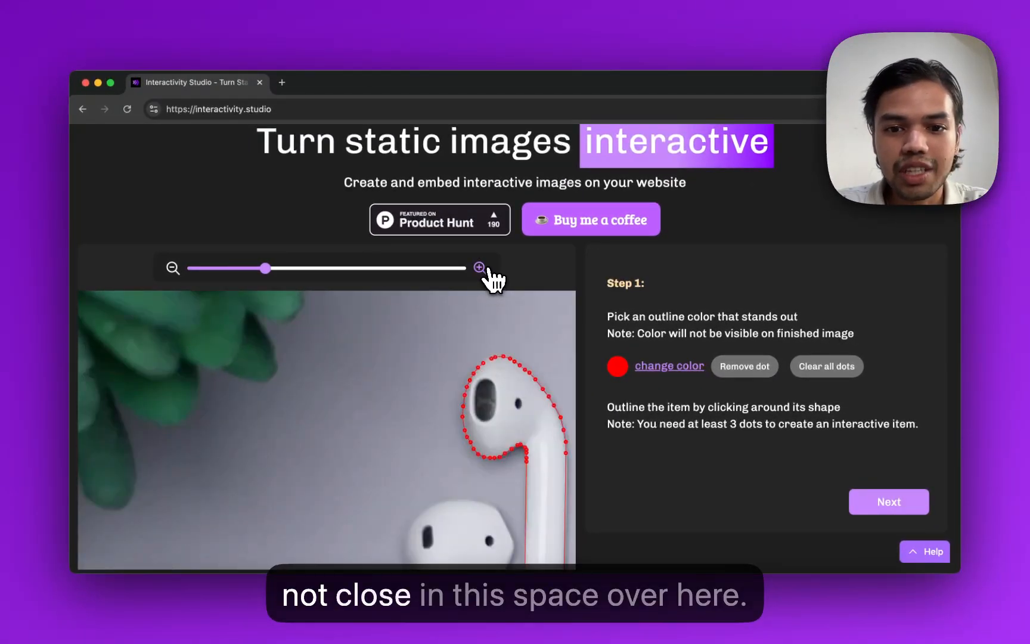
pyautogui.click(481, 268)
pyautogui.moveTo(499, 364); pyautogui.dragTo(325, 352)
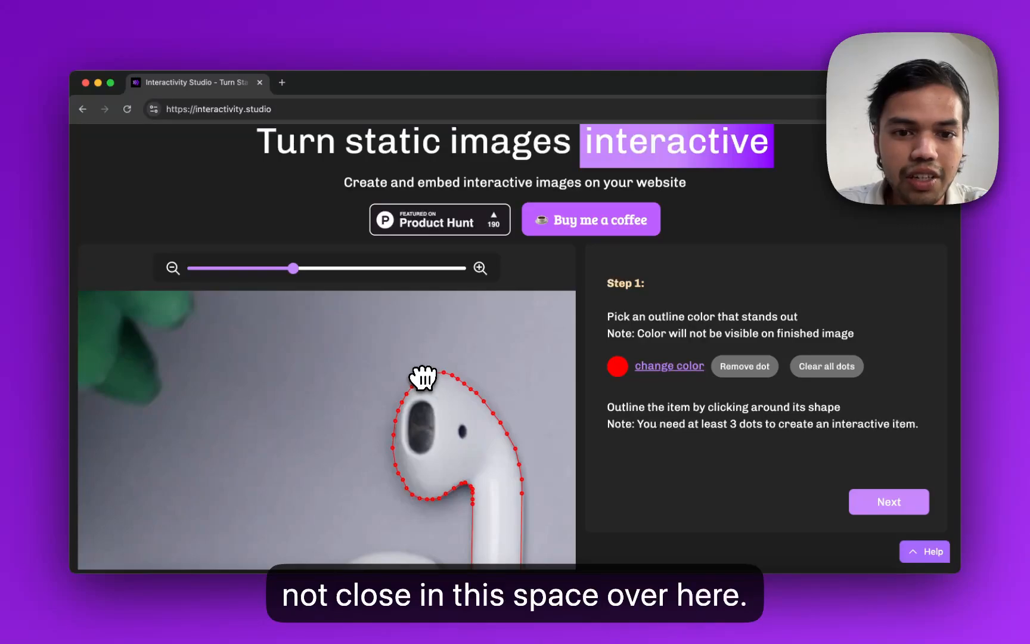
pyautogui.click(876, 503)
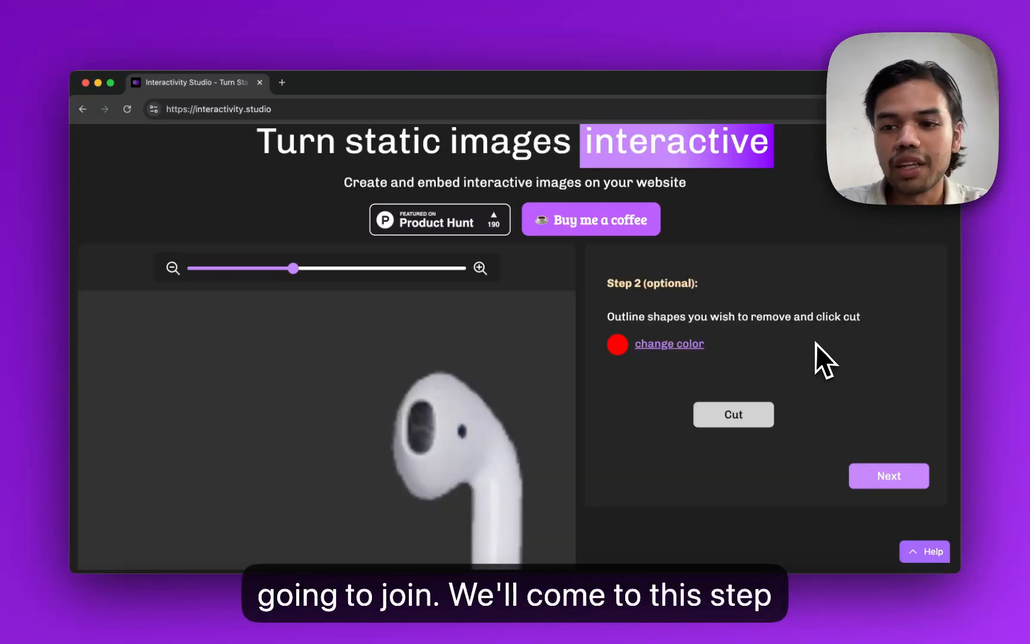
pyautogui.click(877, 477)
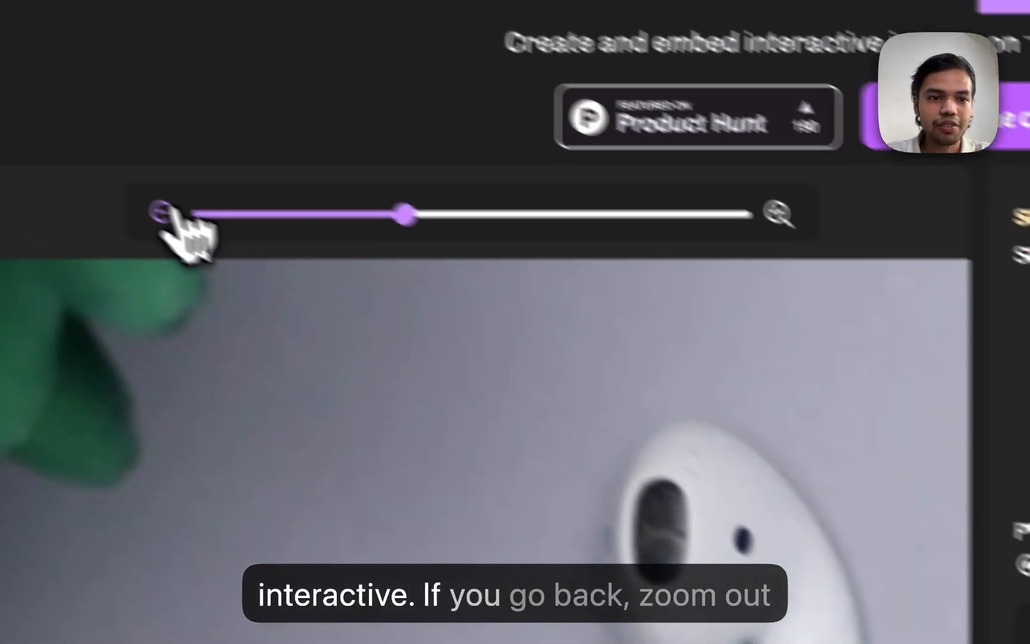
pyautogui.doubleClick(170, 213)
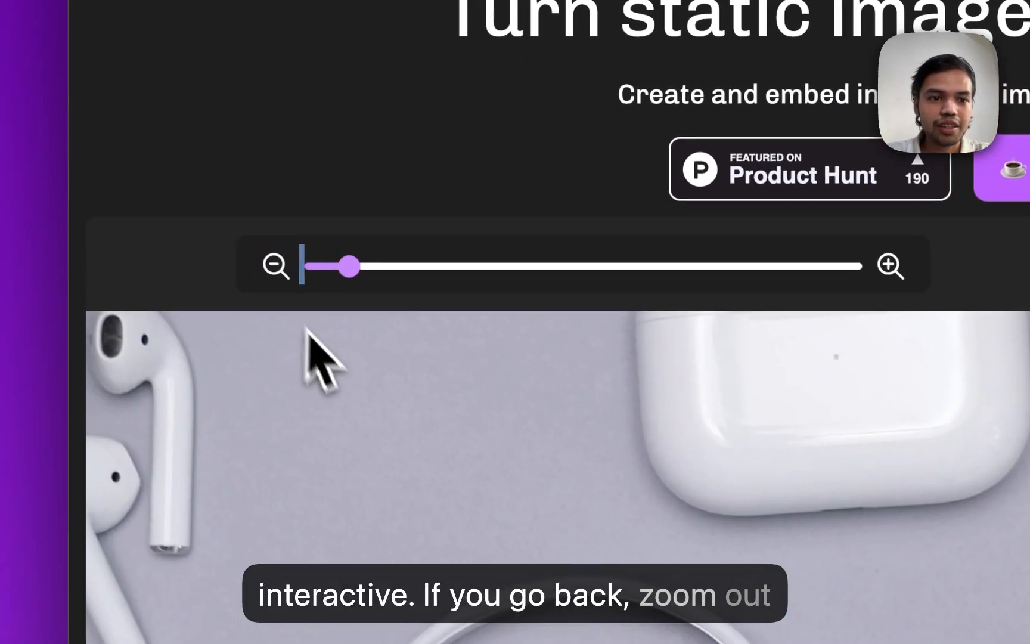
pyautogui.click(263, 261)
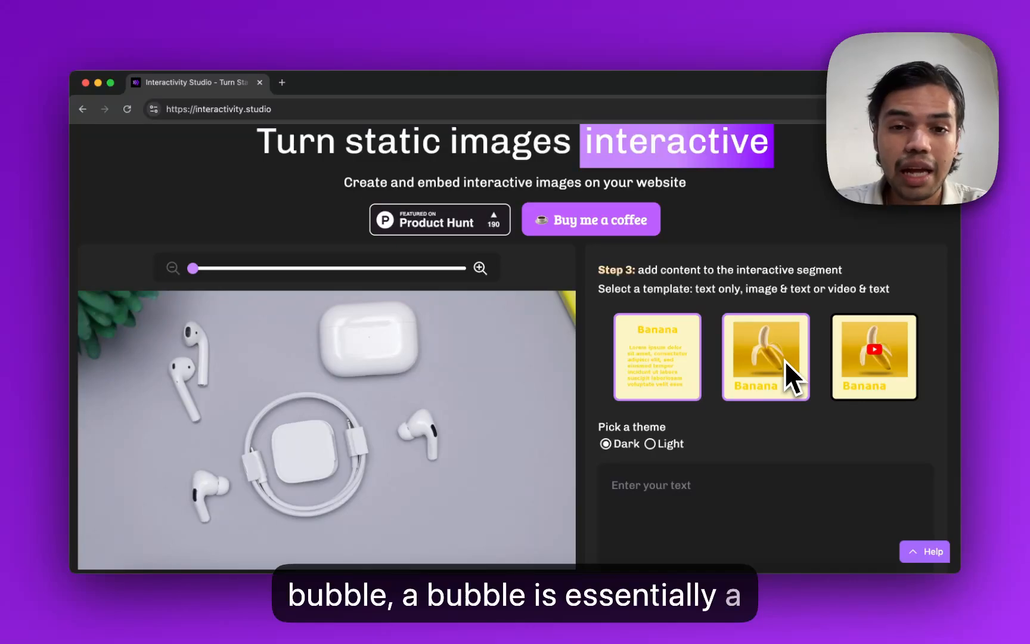
# Compare the content templates and themes for the AirPod's bubble, choosing the image & text template with the Dark theme.
pyautogui.scroll(-3, 785, 361)
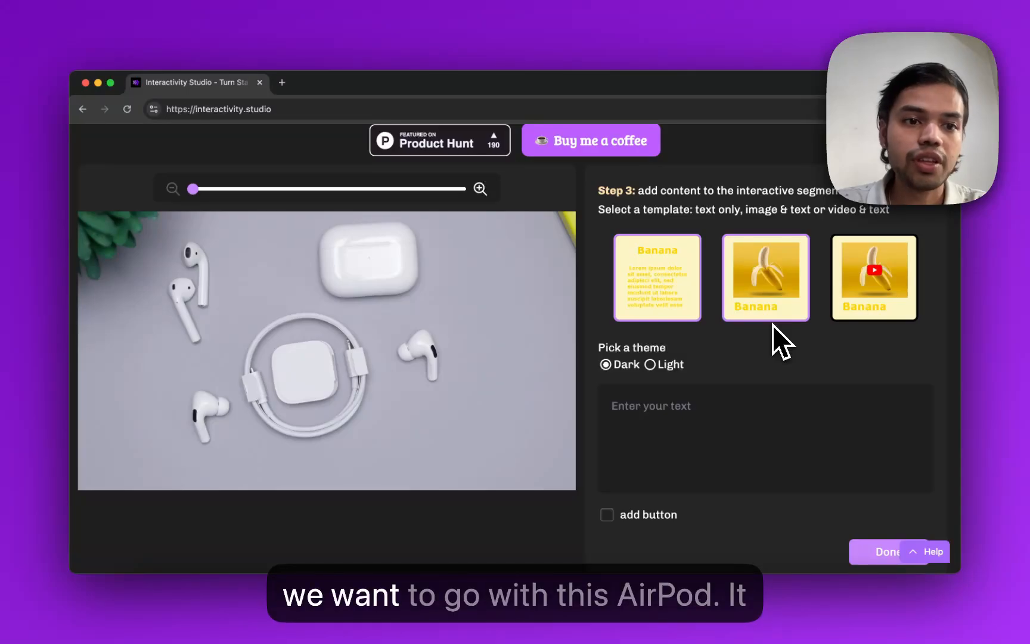
pyautogui.click(660, 298)
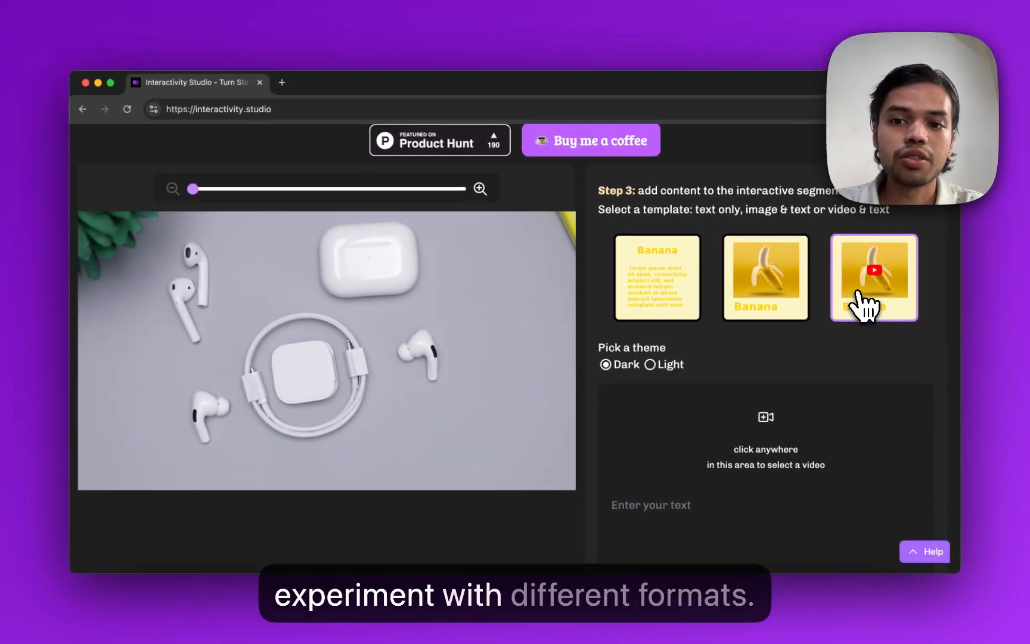
pyautogui.click(774, 301)
pyautogui.scroll(-2, 782, 322)
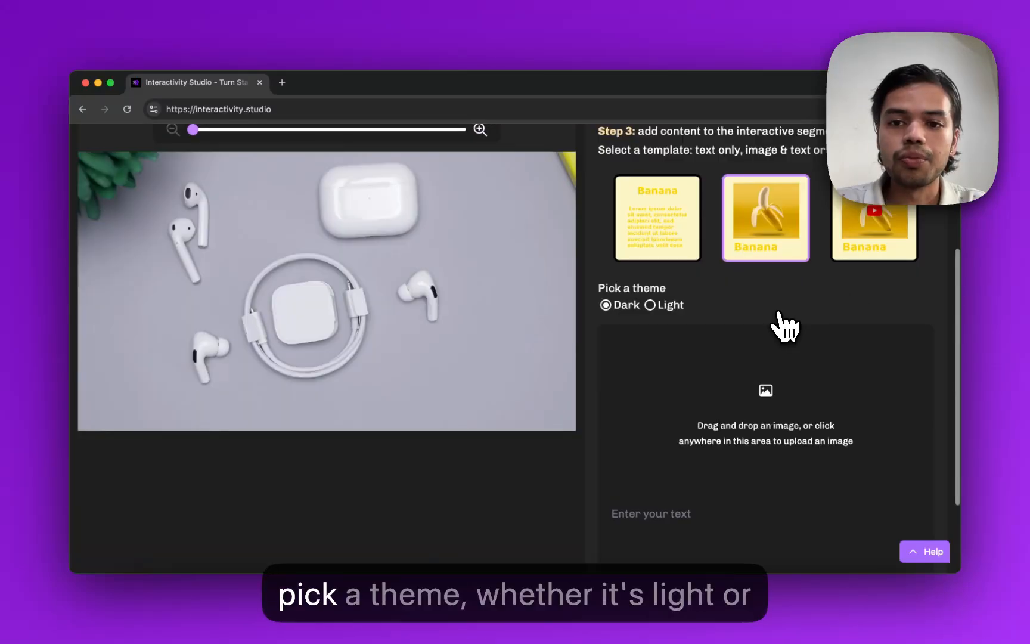
pyautogui.click(668, 303)
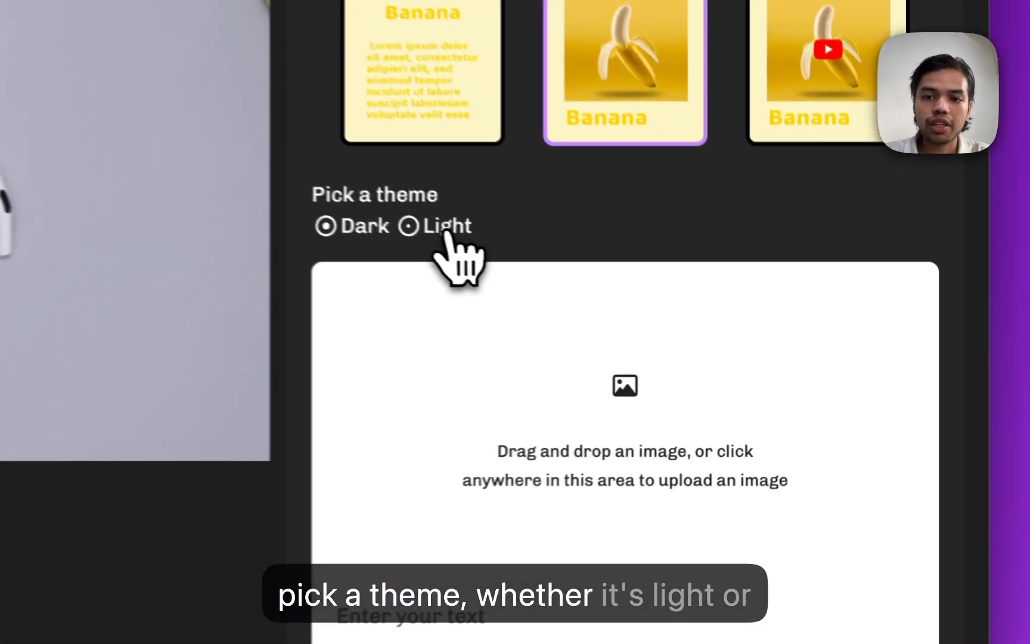
pyautogui.click(346, 230)
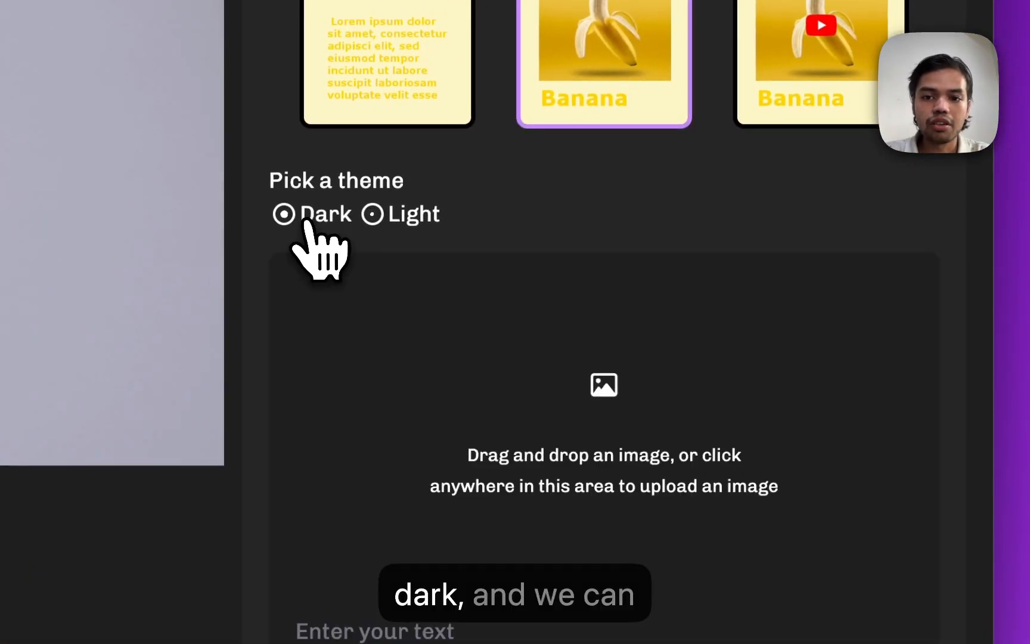
# Add the AirPods product picture to the bubble with the heading "Airpods Gen 2" and the line "Price: $79.15" beneath it.
pyautogui.scroll(-3, 465, 250)
pyautogui.moveTo(924, 612); pyautogui.dragTo(776, 380)
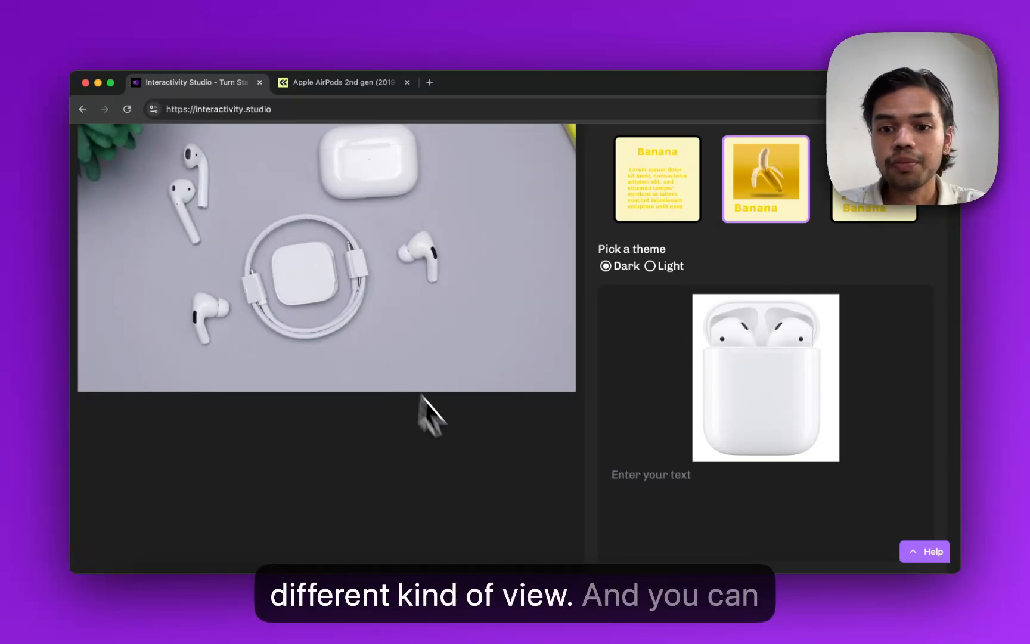
pyautogui.write('Airpods Gen 2')
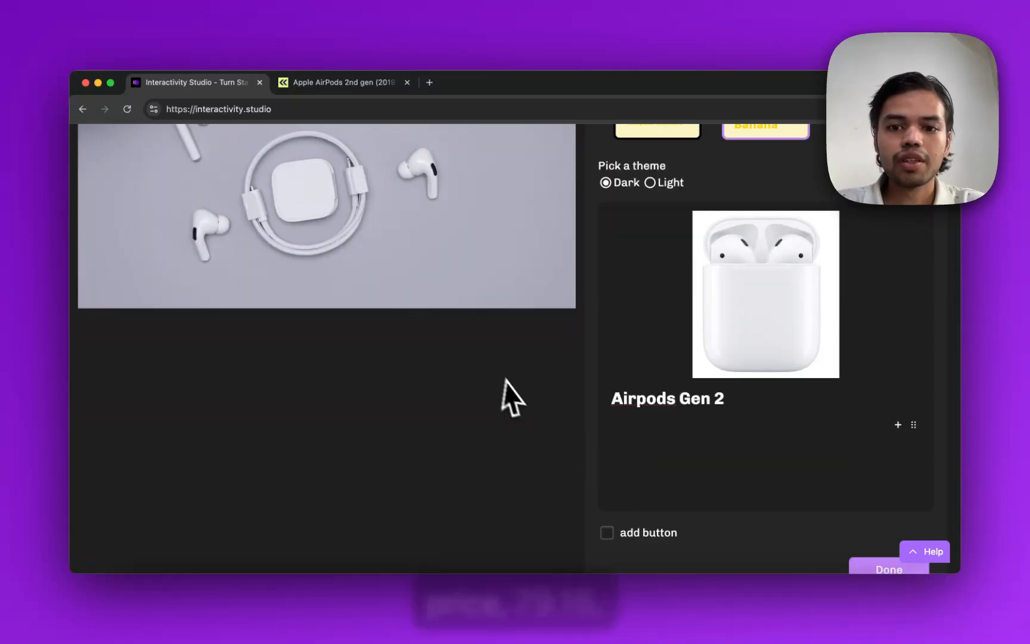
pyautogui.write('Price:')
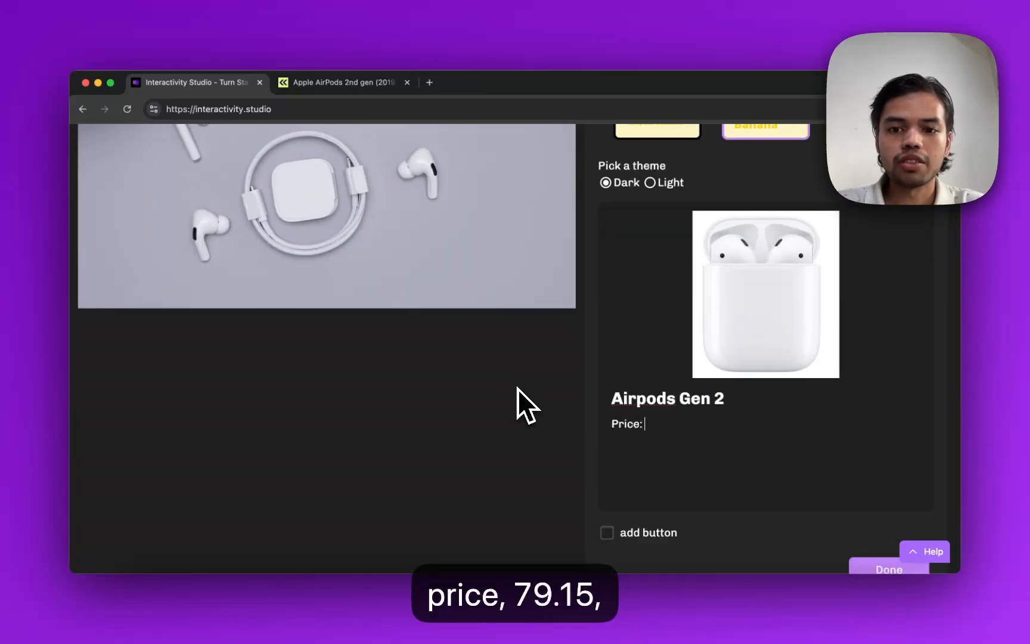
pyautogui.write('$79.15')
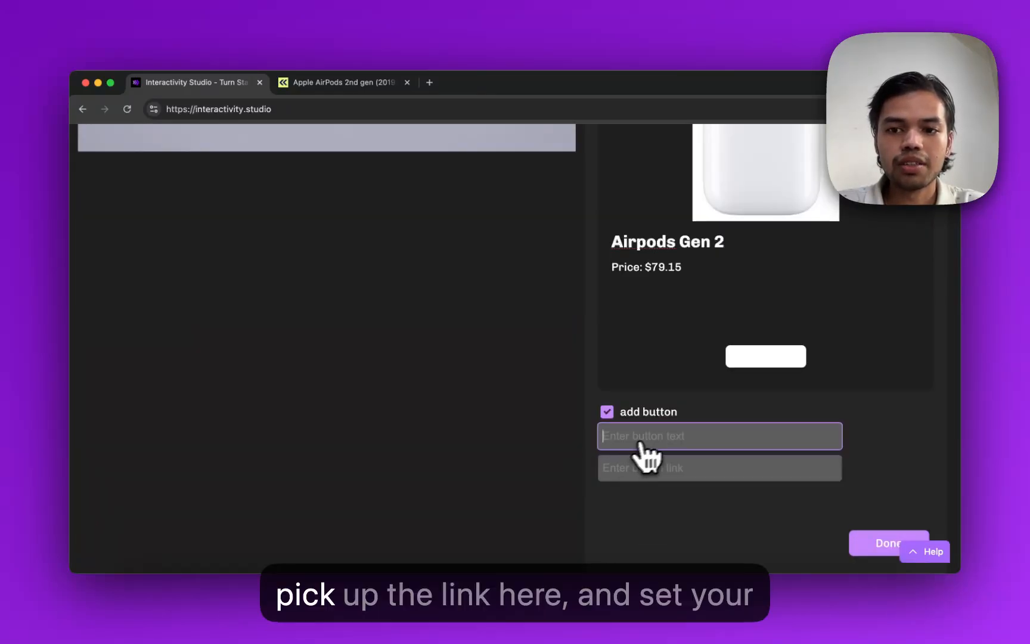
# Add a button labelled "Shop on Back Market" that links to the Back Market page for the Apple AirPods 2nd gen.
pyautogui.click(328, 84)
pyautogui.click(319, 112)
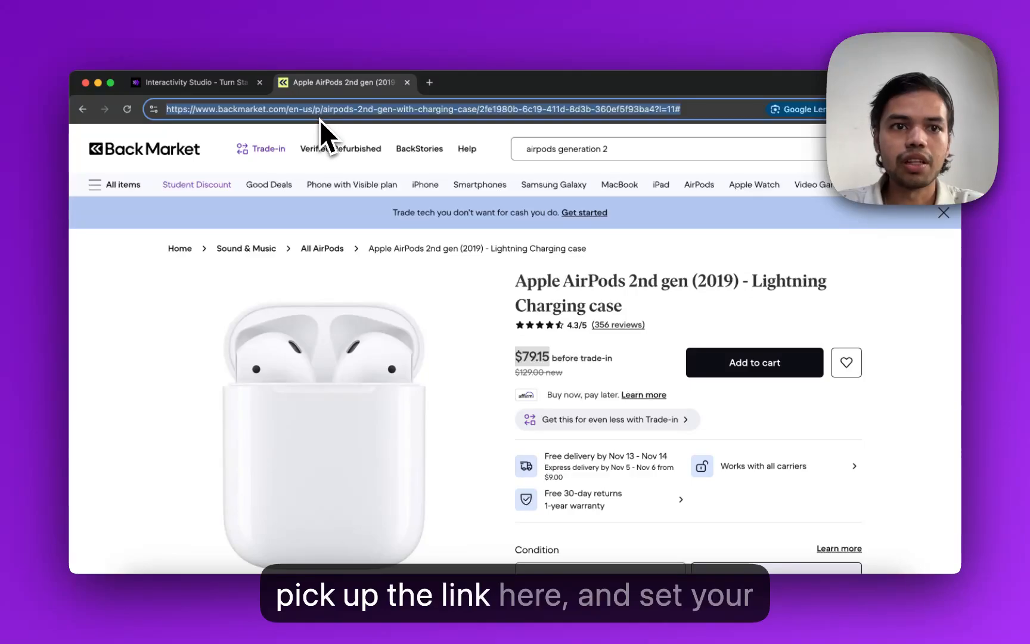
pyautogui.click(234, 82)
pyautogui.click(642, 442)
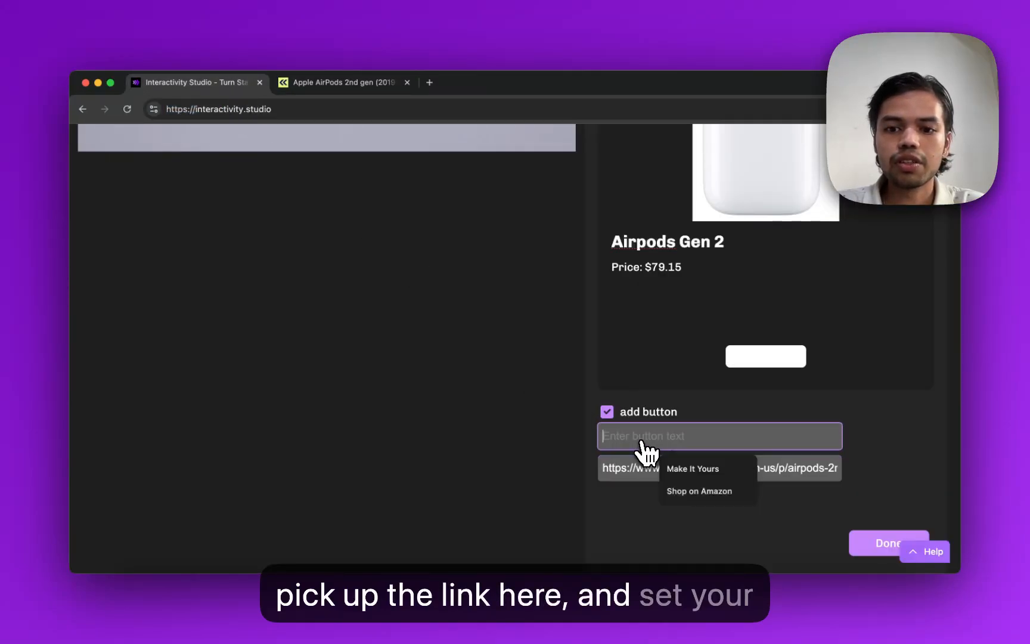
pyautogui.write('Shop on Back Market')
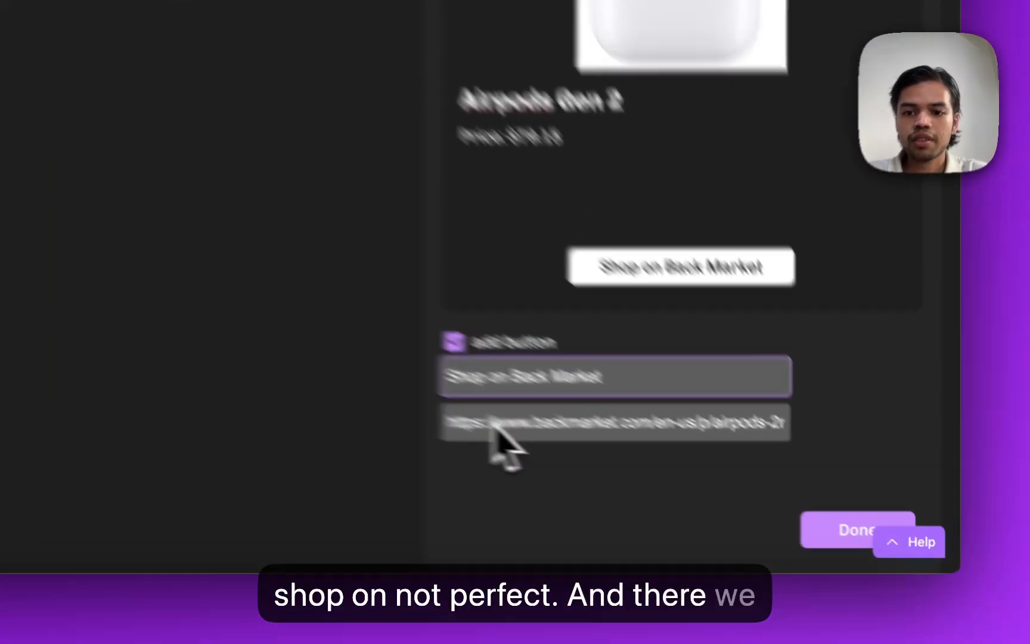
pyautogui.click(638, 504)
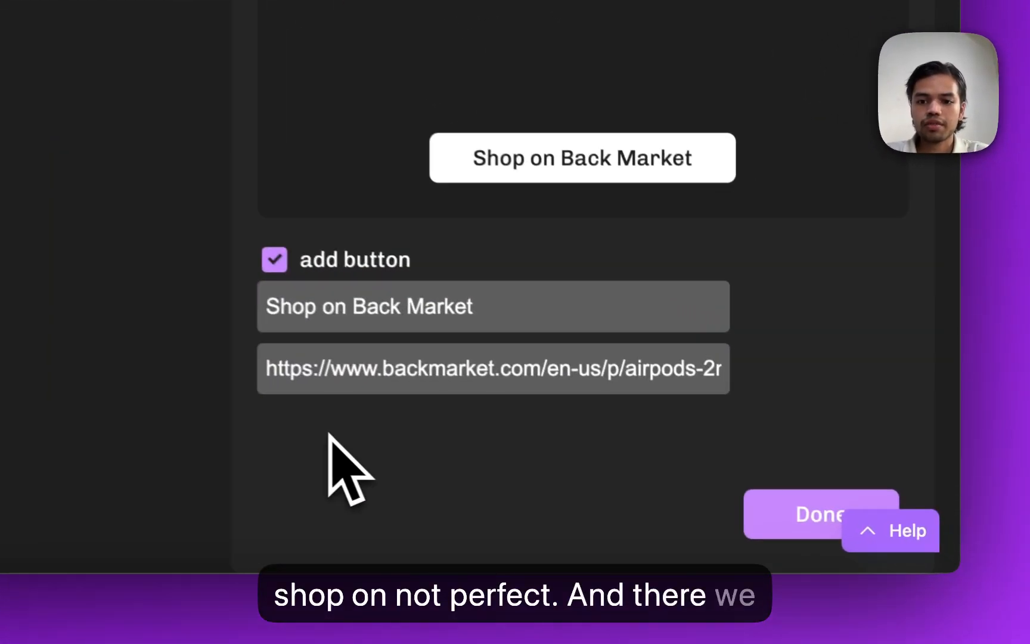
# Save the AirPod bubble's content and preview the interactive image, opening the AirPod's bubble to check it.
pyautogui.click(775, 525)
pyautogui.scroll(5, 715, 417)
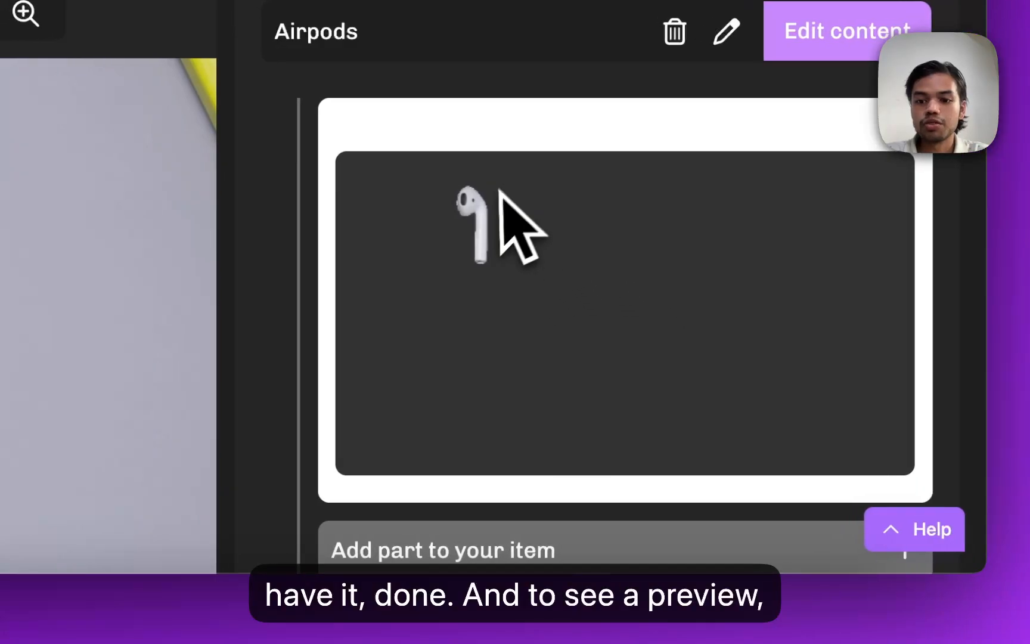
pyautogui.scroll(-5, 489, 227)
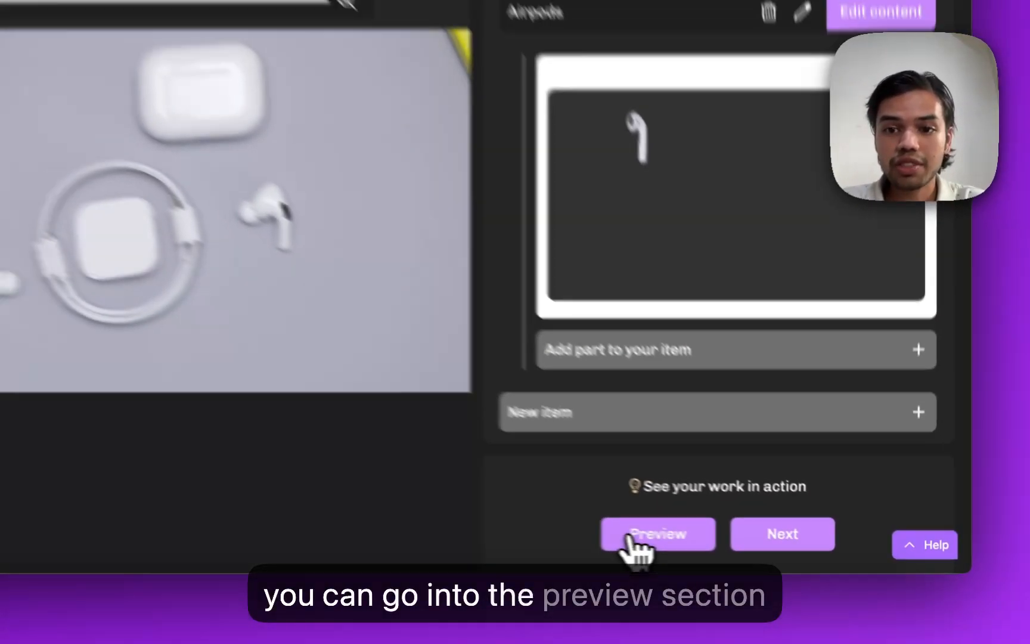
pyautogui.click(488, 514)
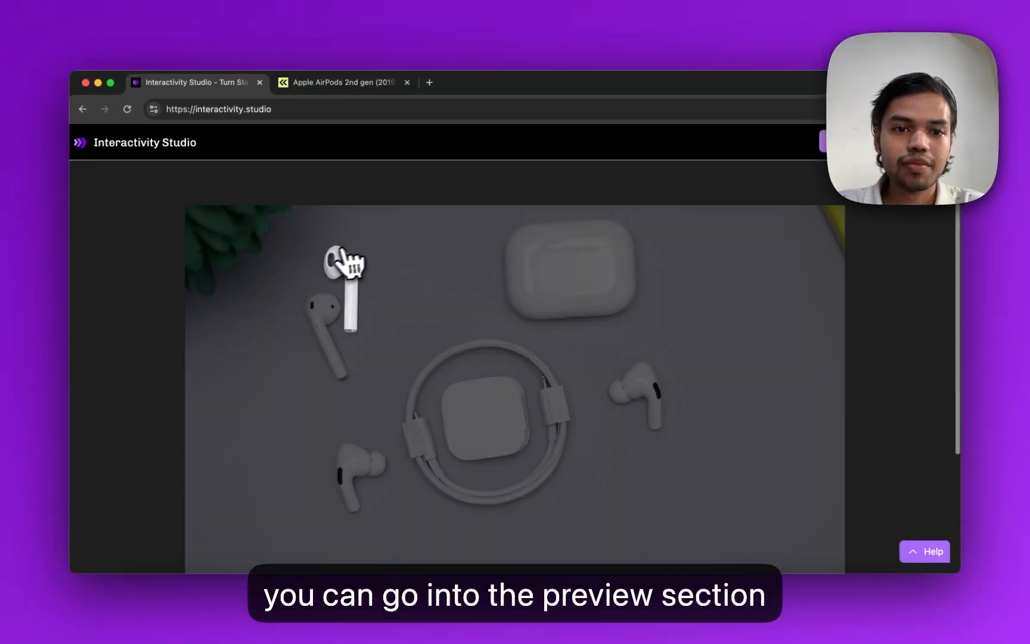
pyautogui.click(341, 266)
pyautogui.scroll(-3, 403, 418)
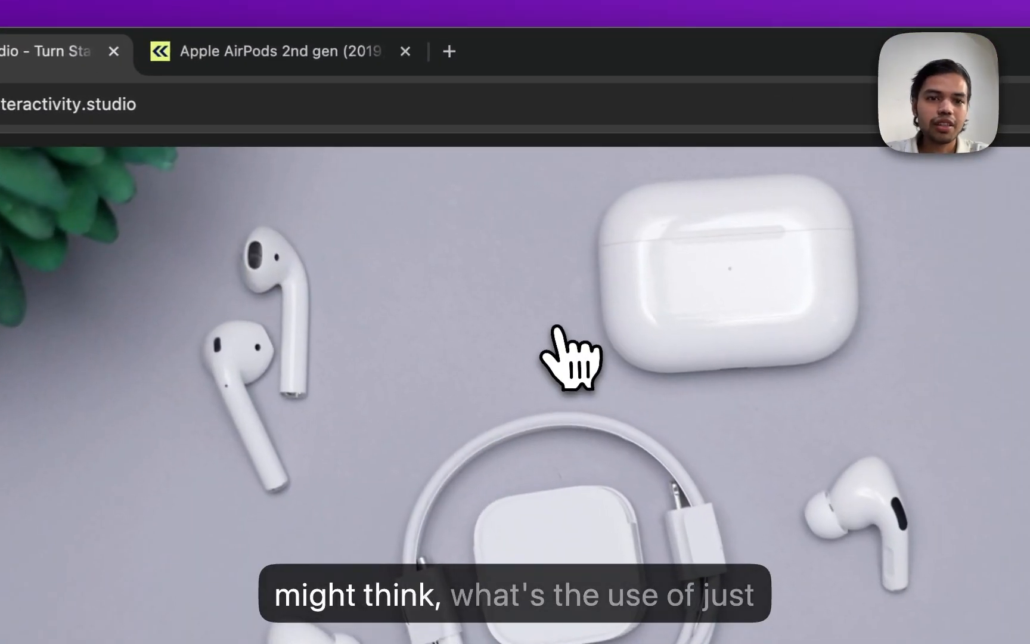
pyautogui.scroll(3, 491, 248)
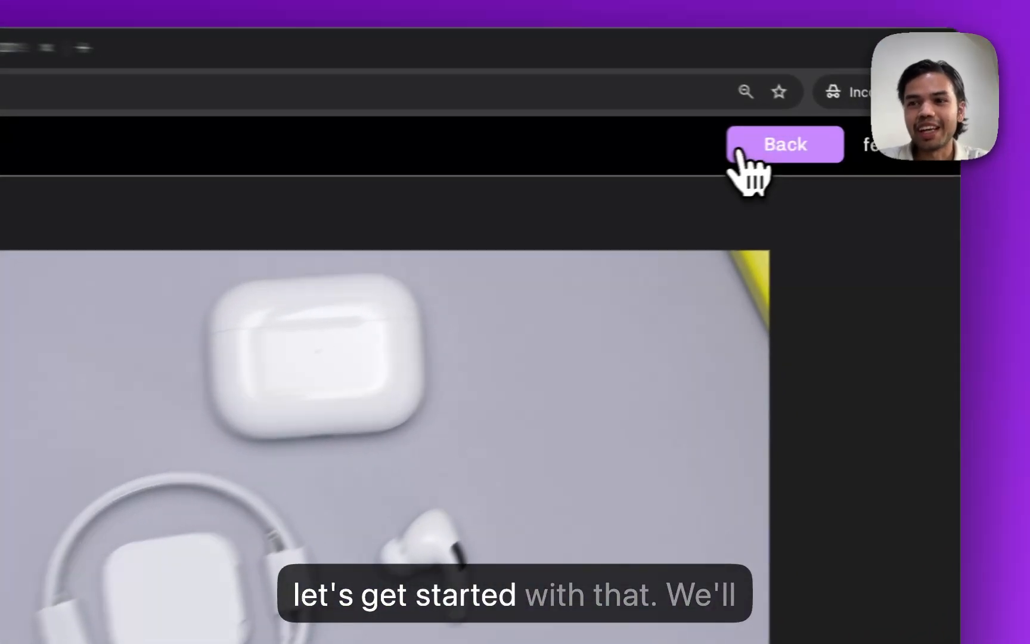
# Leave the preview and start adding another part to the Airpods item.
pyautogui.click(829, 144)
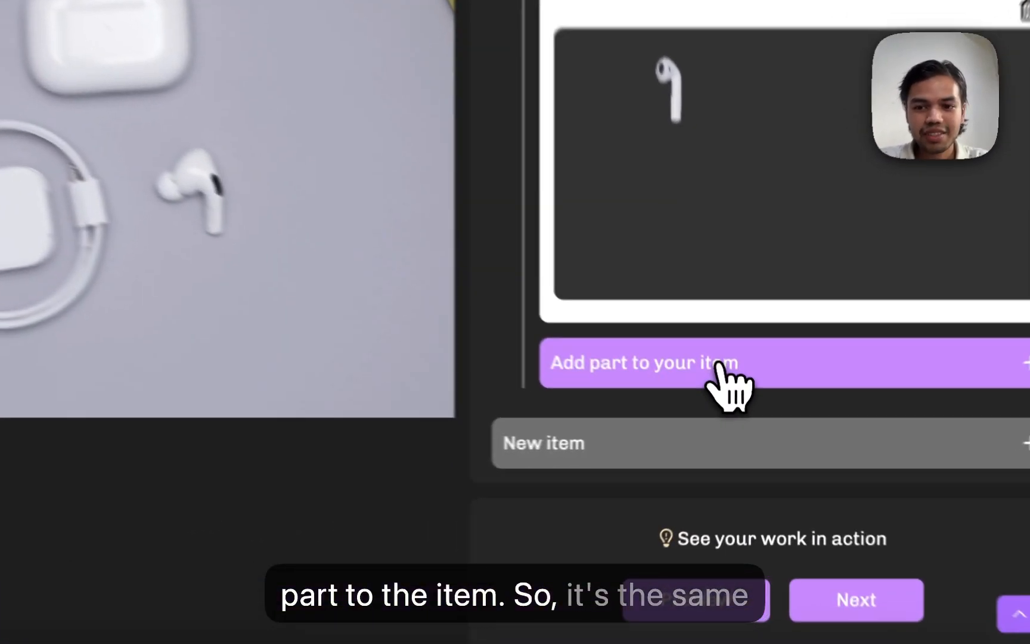
pyautogui.click(730, 402)
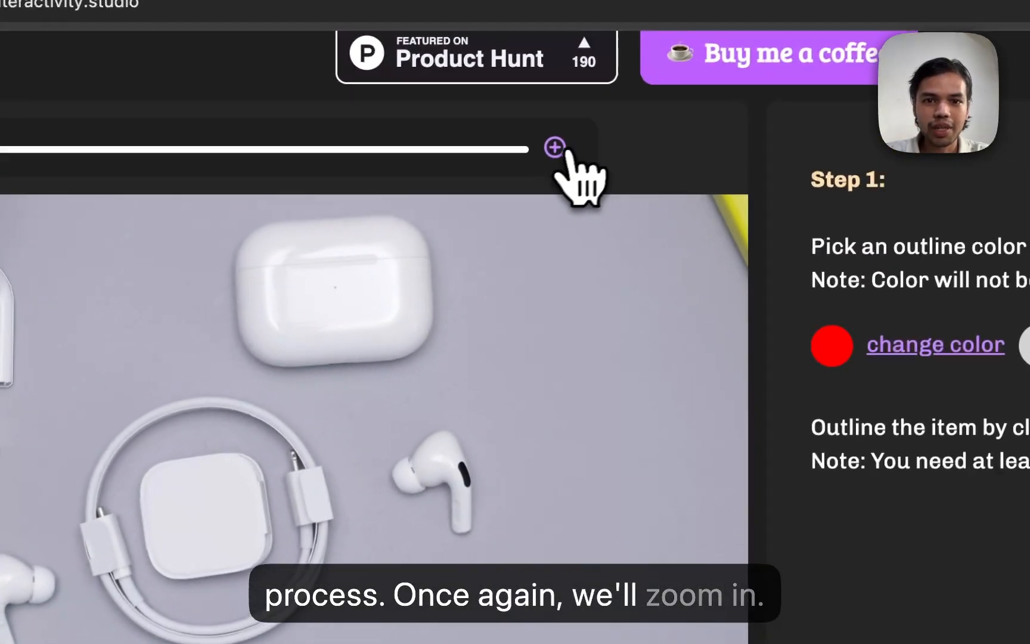
# Trace the lower AirPod of the pair along the outer left edge and over the top of its head.
pyautogui.click(640, 54)
pyautogui.click(640, 55)
pyautogui.moveTo(520, 566); pyautogui.dragTo(579, 260)
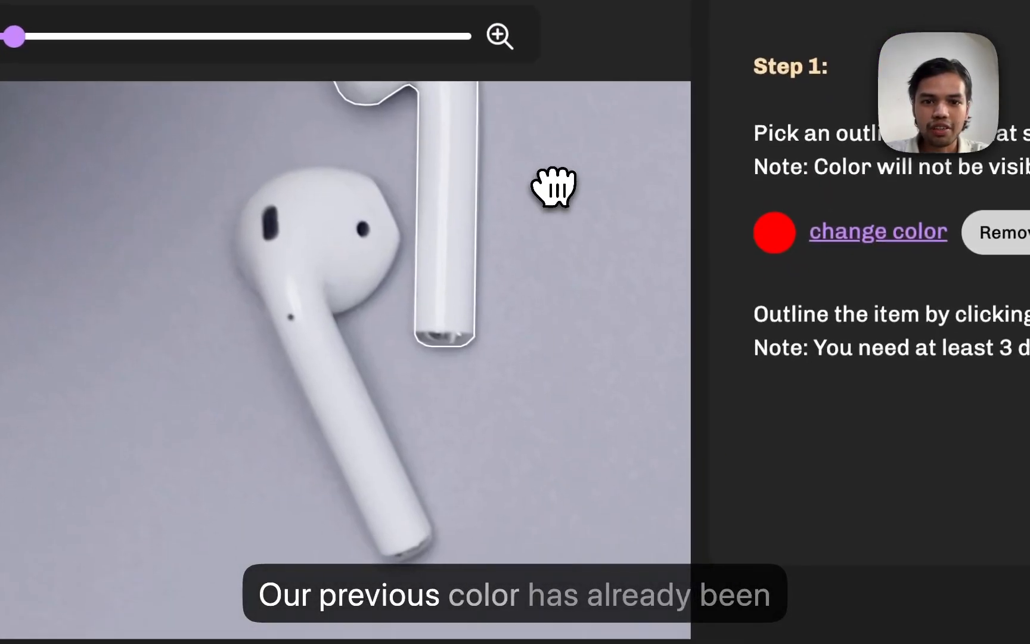
pyautogui.click(526, 107)
pyautogui.moveTo(417, 386); pyautogui.dragTo(262, 126)
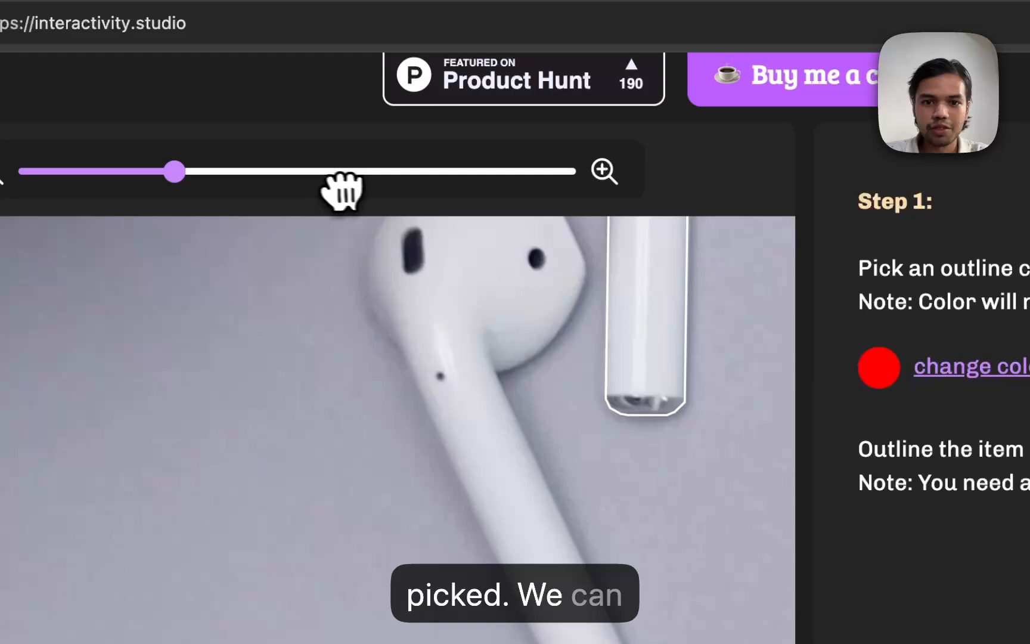
pyautogui.moveTo(341, 191); pyautogui.dragTo(310, 257)
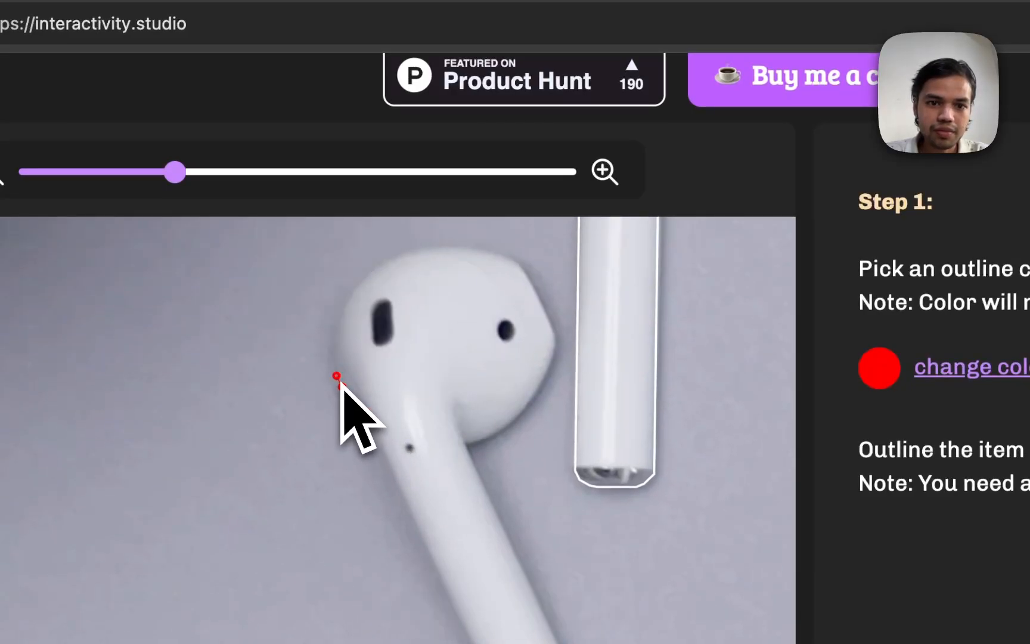
pyautogui.click(331, 356)
pyautogui.click(333, 346)
pyautogui.click(337, 327)
pyautogui.click(341, 312)
pyautogui.click(345, 302)
pyautogui.click(352, 291)
pyautogui.click(360, 283)
pyautogui.click(364, 276)
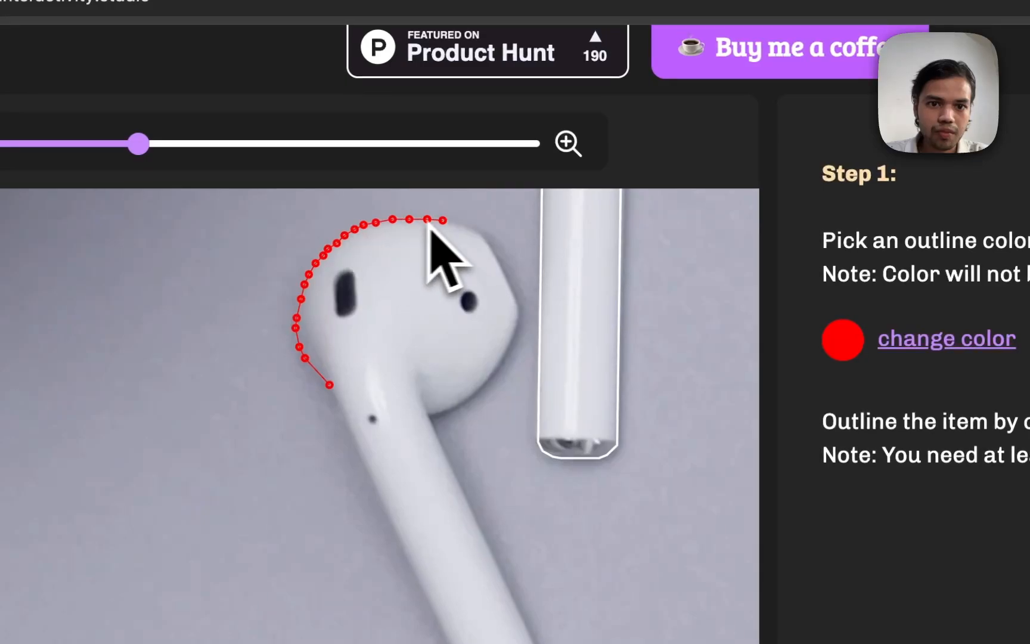
# Continue the lower AirPod's outline down the right side of its head, complete it around the stem, and accept the part.
pyautogui.click(518, 320)
pyautogui.click(514, 337)
pyautogui.click(505, 352)
pyautogui.click(496, 368)
pyautogui.click(487, 378)
pyautogui.click(480, 389)
pyautogui.click(463, 399)
pyautogui.click(452, 407)
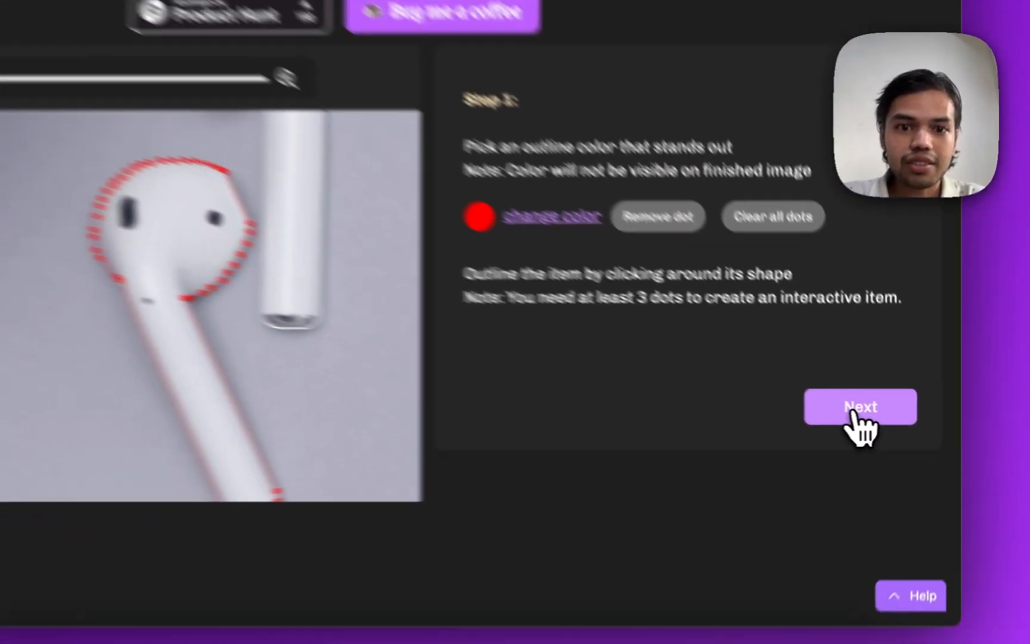
pyautogui.click(812, 402)
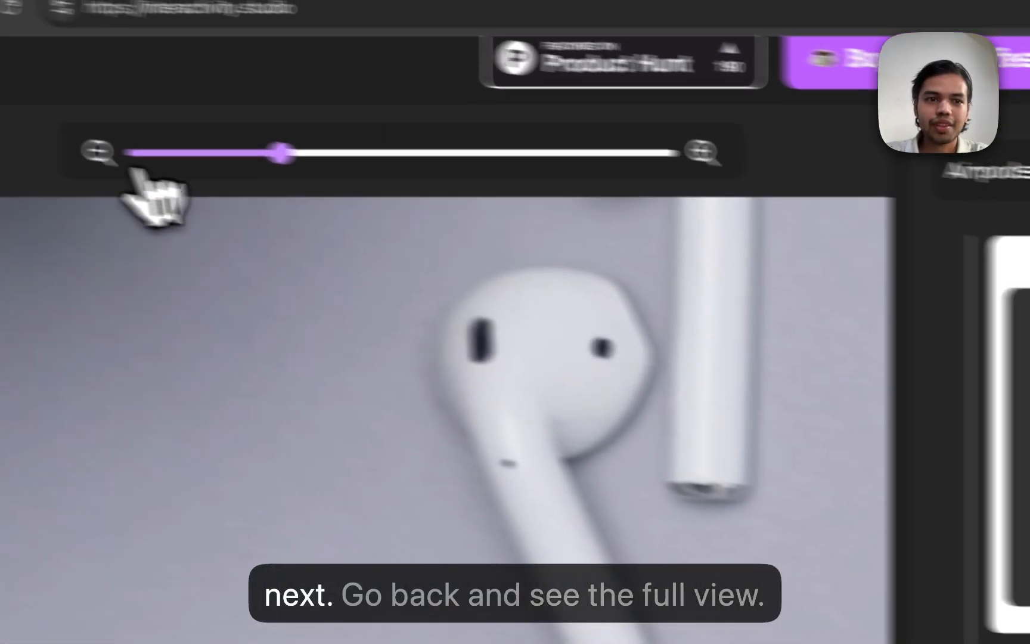
pyautogui.click(255, 169)
pyautogui.click(257, 168)
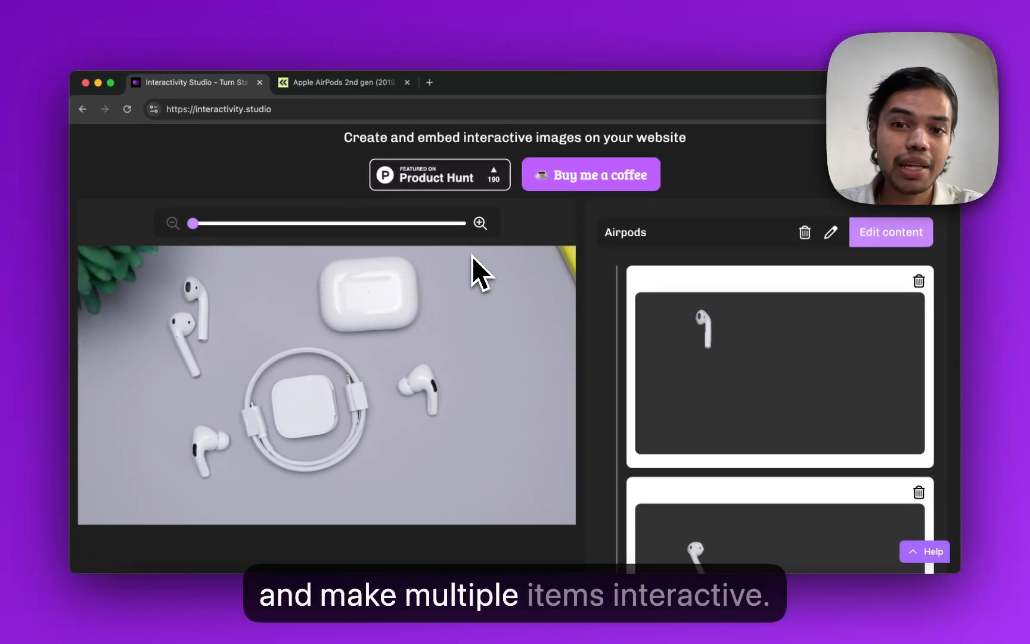
# Collapse the Airpods item and create a new interactive item named "Charging cable".
pyautogui.scroll(-5, 472, 256)
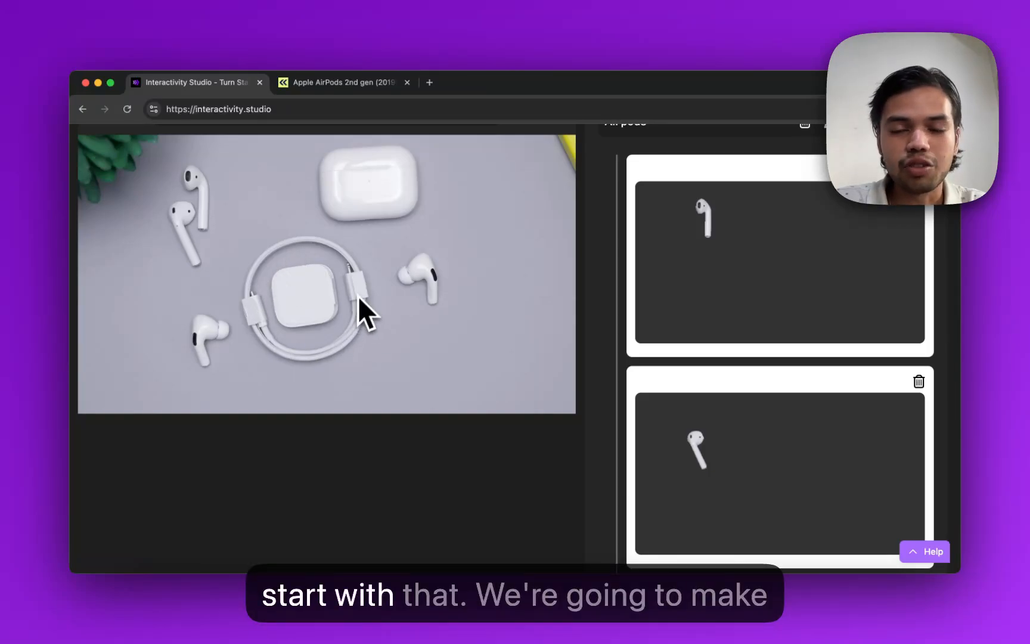
pyautogui.scroll(4, 558, 345)
pyautogui.click(638, 222)
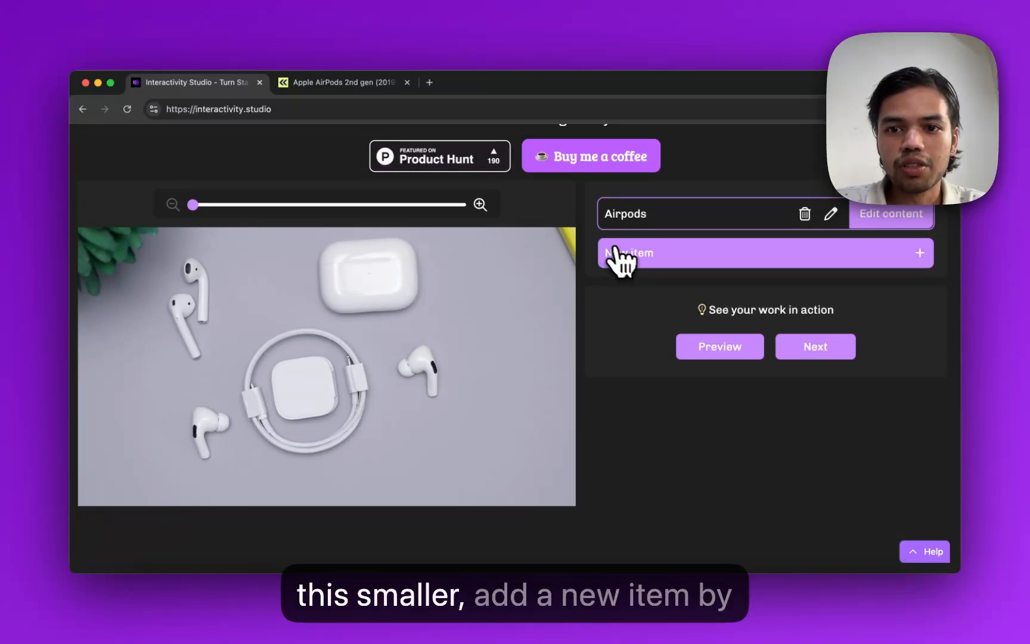
pyautogui.click(660, 255)
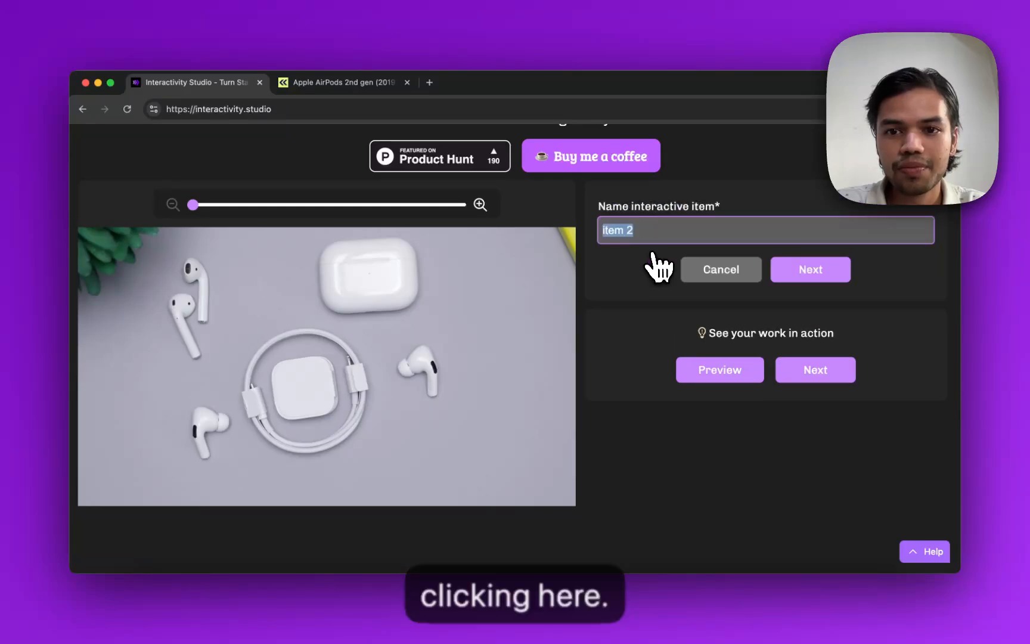
pyautogui.press('BackSpace')
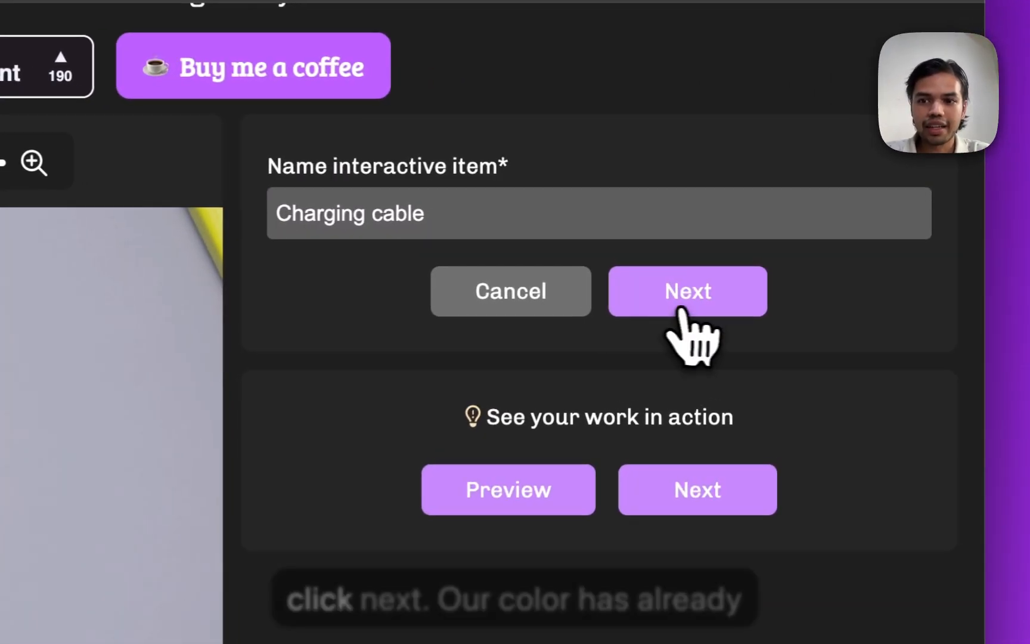
pyautogui.click(810, 272)
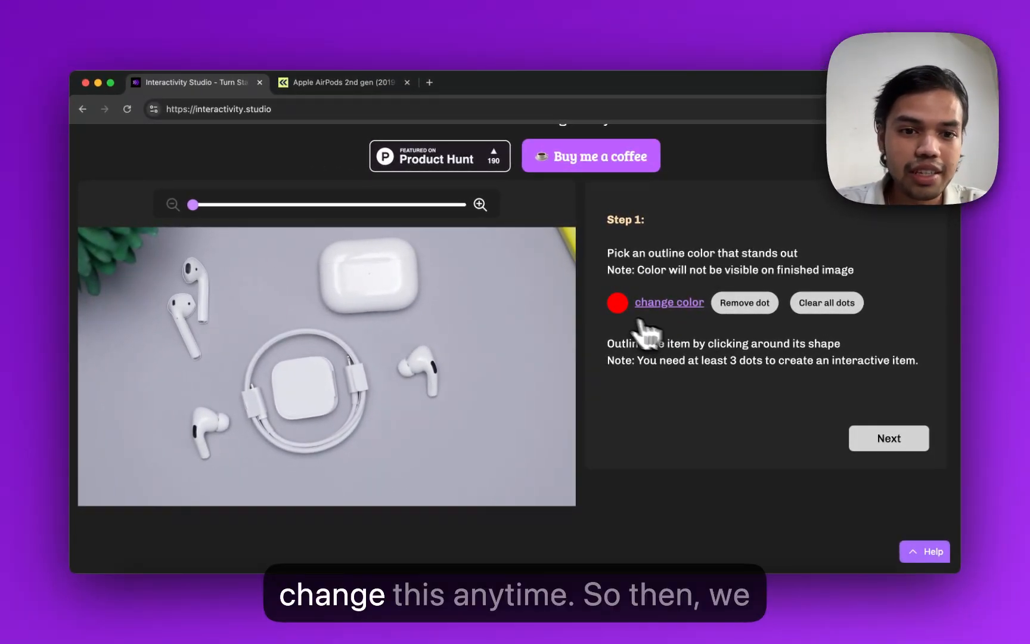
# Start the charging cable's outline with dots along the outer edge of the loop's upper-right arc.
pyautogui.click(480, 204)
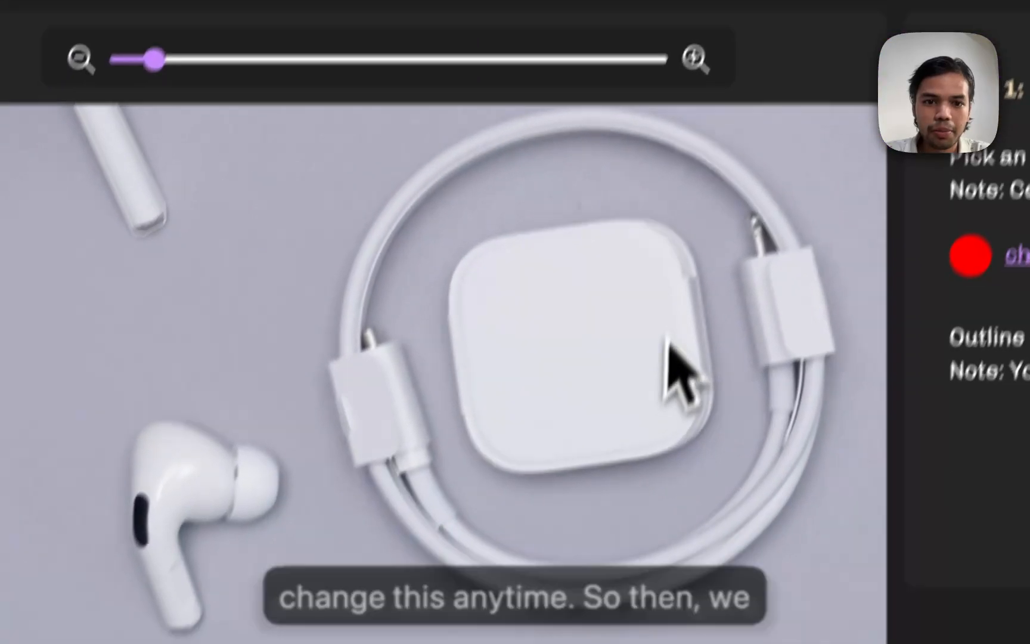
pyautogui.moveTo(668, 340); pyautogui.dragTo(558, 339)
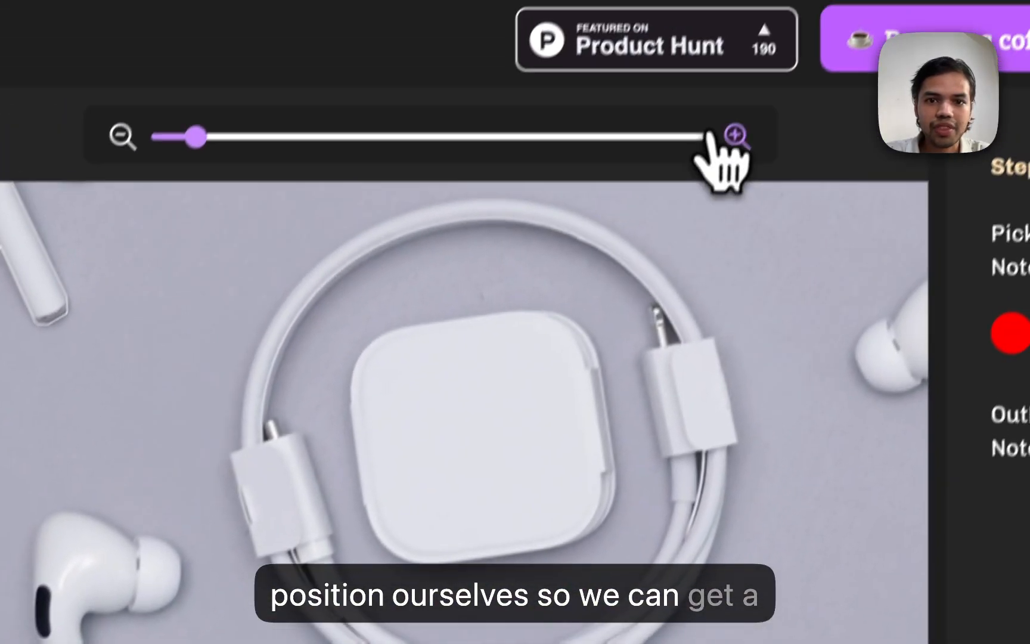
pyautogui.click(734, 136)
pyautogui.click(718, 173)
pyautogui.moveTo(525, 310); pyautogui.dragTo(104, 283)
pyautogui.moveTo(384, 415); pyautogui.dragTo(189, 271)
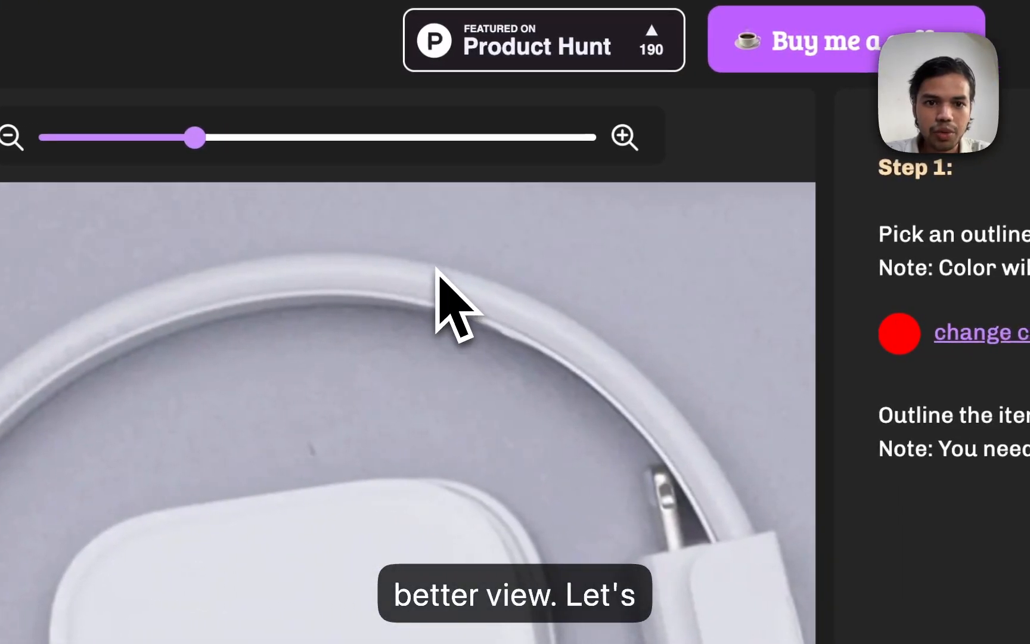
pyautogui.doubleClick(959, 294)
pyautogui.click(457, 271)
pyautogui.click(477, 277)
pyautogui.click(498, 285)
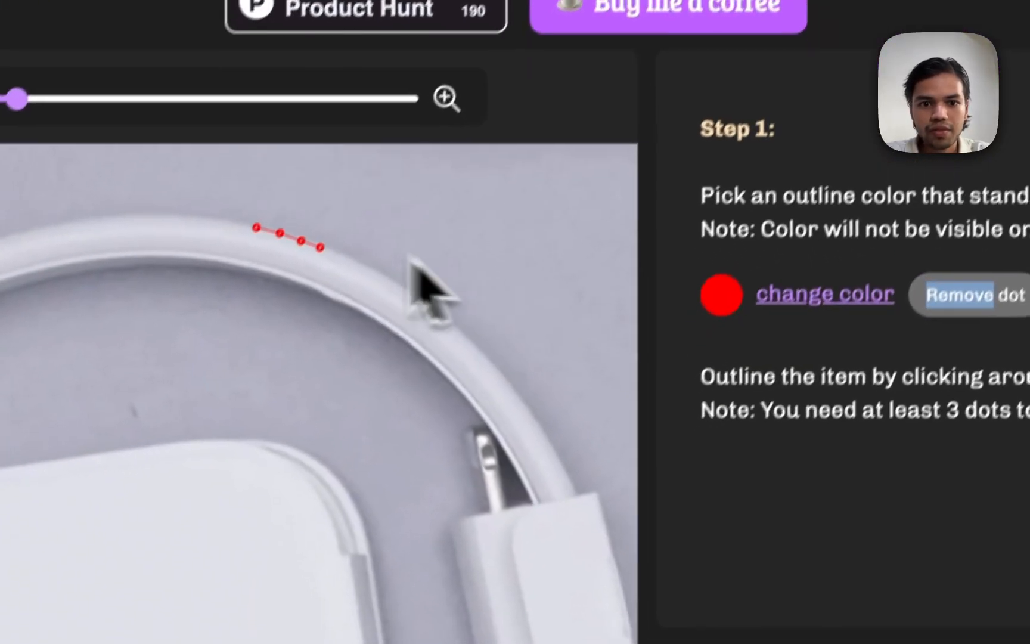
pyautogui.click(514, 294)
# Continue the charging cable's outline around the outer edge of the right-hand connector.
pyautogui.click(741, 509)
pyautogui.moveTo(770, 597); pyautogui.dragTo(557, 260)
pyautogui.click(588, 413)
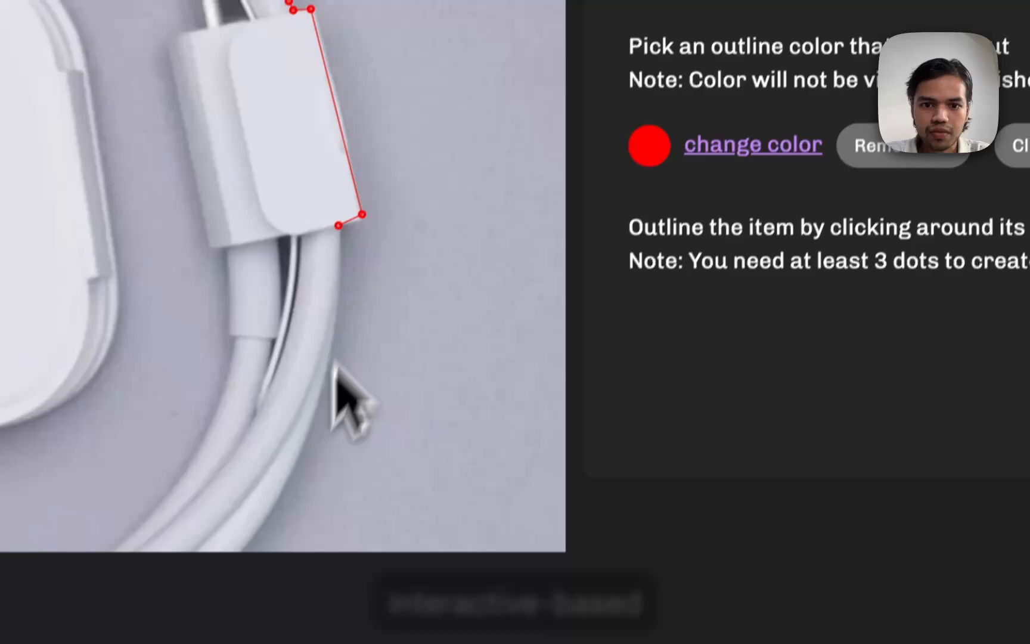
pyautogui.click(903, 146)
pyautogui.click(313, 248)
pyautogui.click(320, 272)
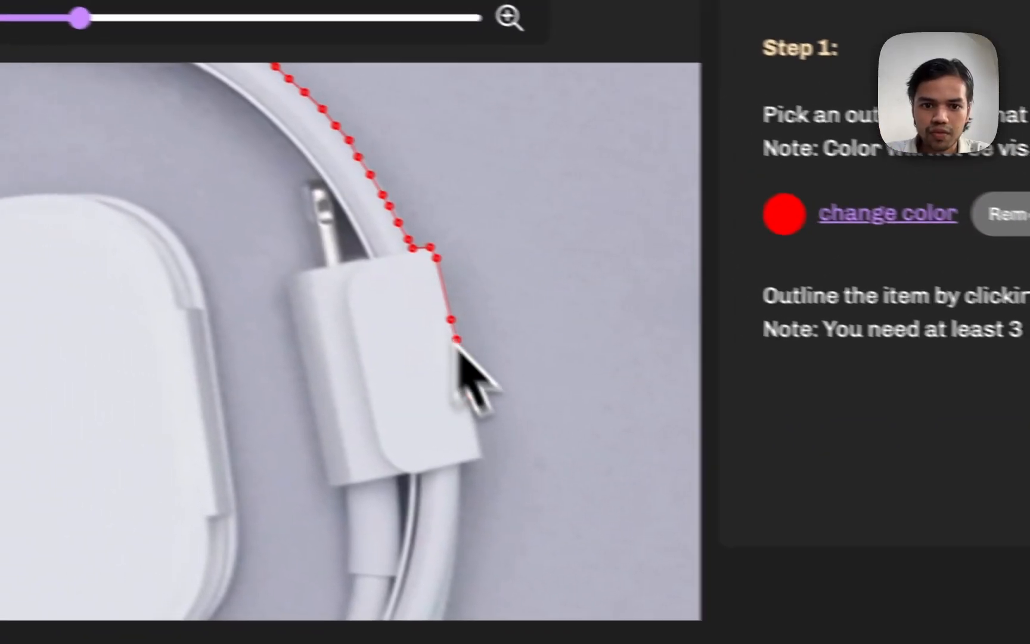
pyautogui.click(332, 317)
# Extend the cable's outline along the outer edge of the loop's lower arc and up past the left-hand connector.
pyautogui.moveTo(465, 465); pyautogui.dragTo(518, 120)
pyautogui.click(370, 145)
pyautogui.click(333, 248)
pyautogui.click(302, 275)
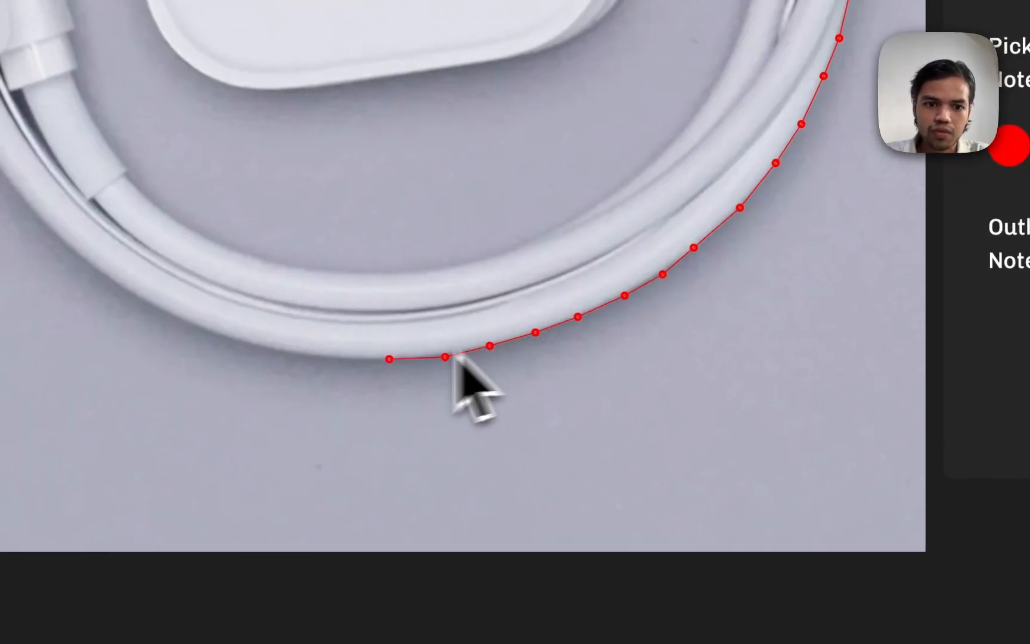
pyautogui.click(335, 359)
pyautogui.click(284, 350)
pyautogui.click(483, 416)
pyautogui.click(458, 368)
pyautogui.click(442, 375)
pyautogui.click(384, 168)
# Trace the loop's upper-left outer edge back to the first dots and accept the charging cable's outline.
pyautogui.scroll(6, 407, 237)
pyautogui.click(421, 388)
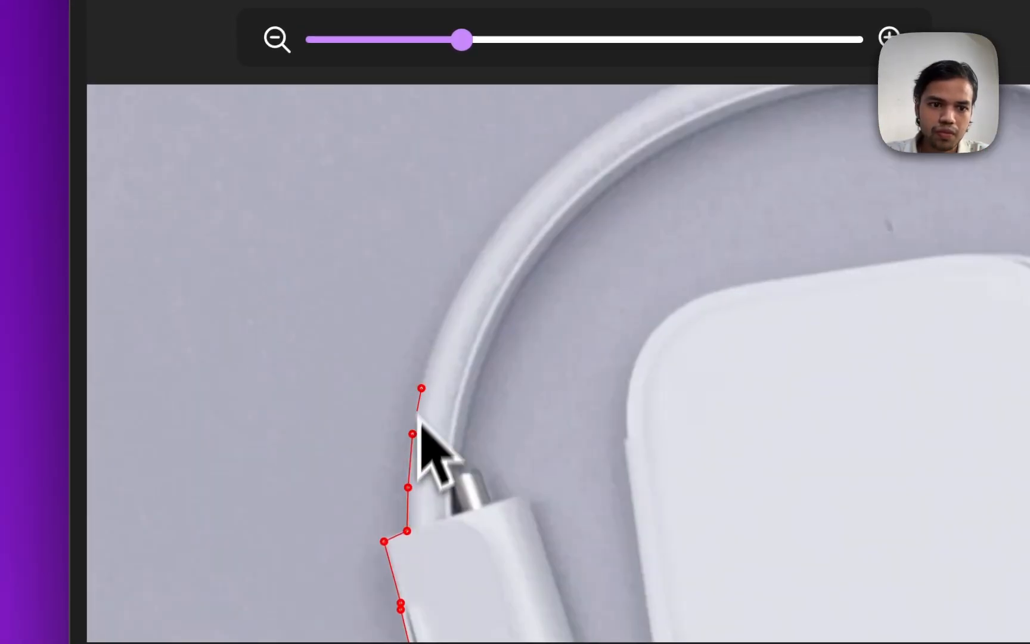
pyautogui.click(433, 343)
pyautogui.click(448, 305)
pyautogui.click(467, 269)
pyautogui.click(492, 236)
pyautogui.click(511, 209)
pyautogui.click(529, 189)
pyautogui.click(549, 165)
pyautogui.click(568, 149)
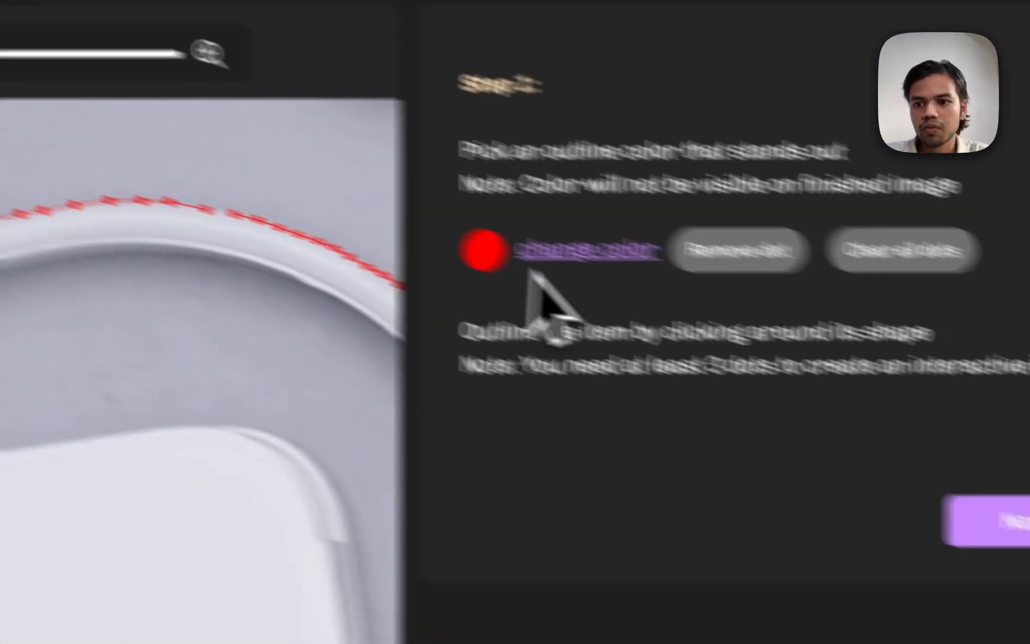
pyautogui.click(984, 528)
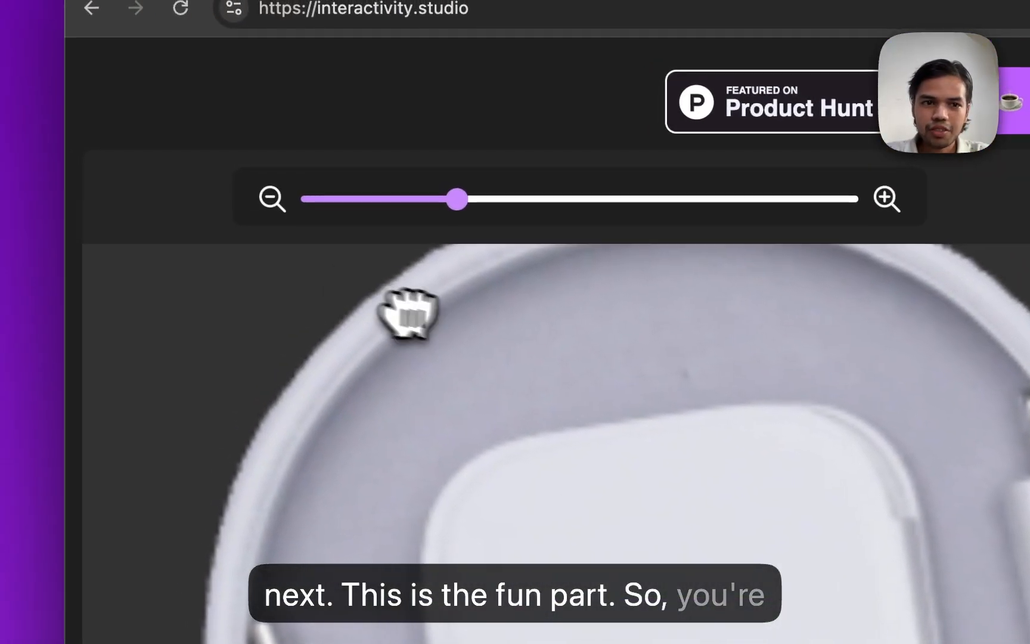
# Start outlining the area inside the cable loop for removal, following the upper-right inner edge to the plug.
pyautogui.click(274, 198)
pyautogui.click(274, 199)
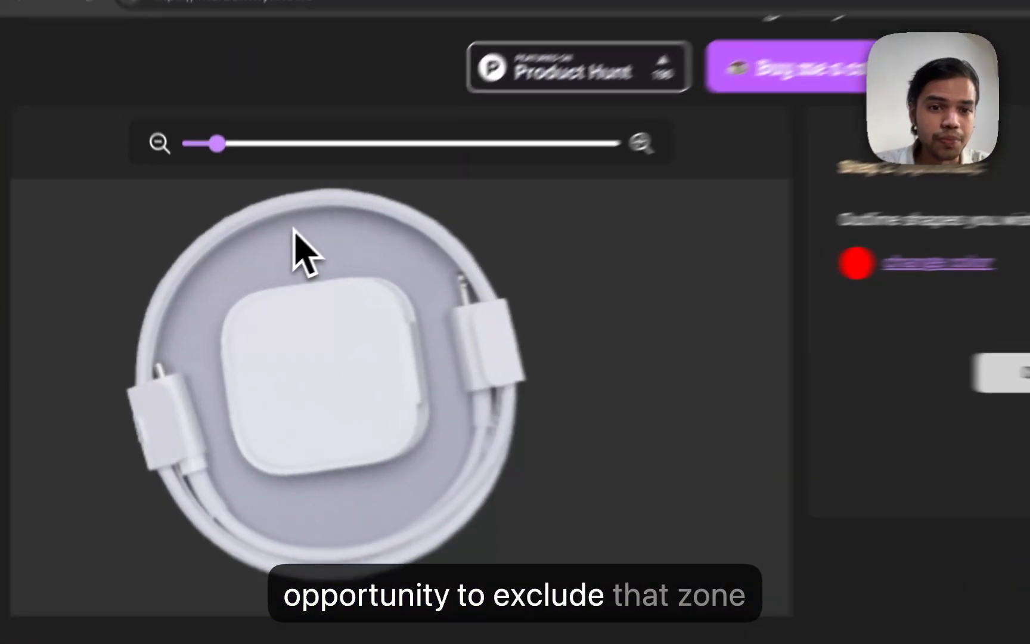
pyautogui.moveTo(257, 258); pyautogui.dragTo(299, 267)
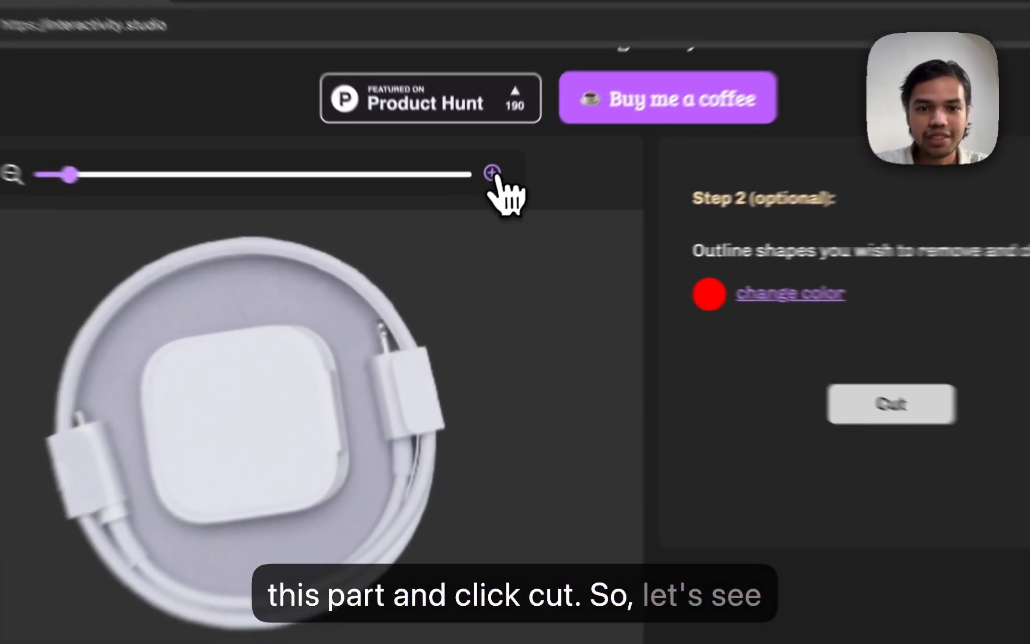
pyautogui.click(480, 204)
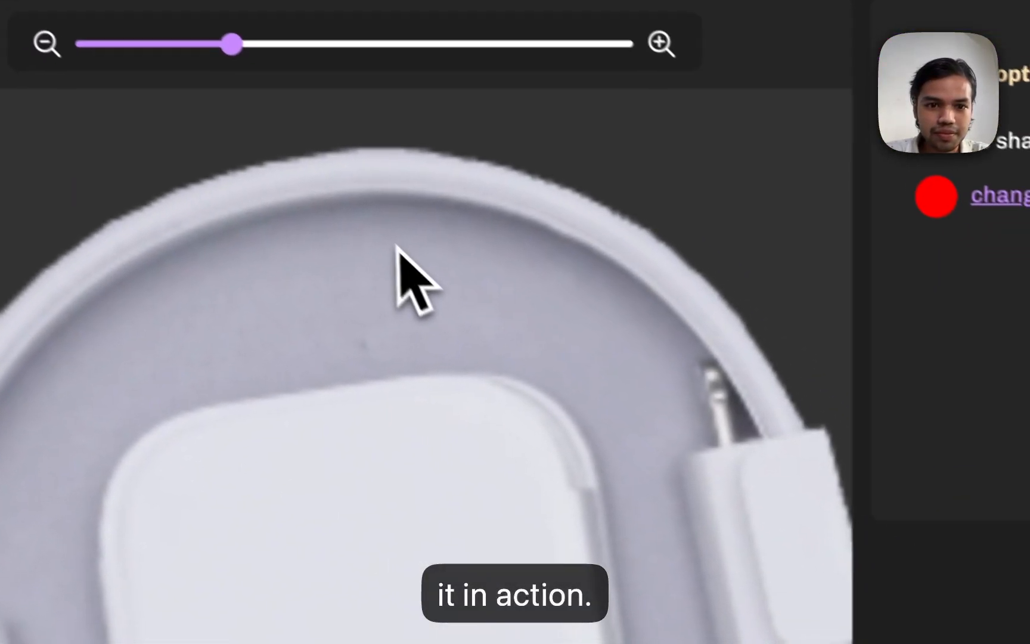
pyautogui.click(377, 175)
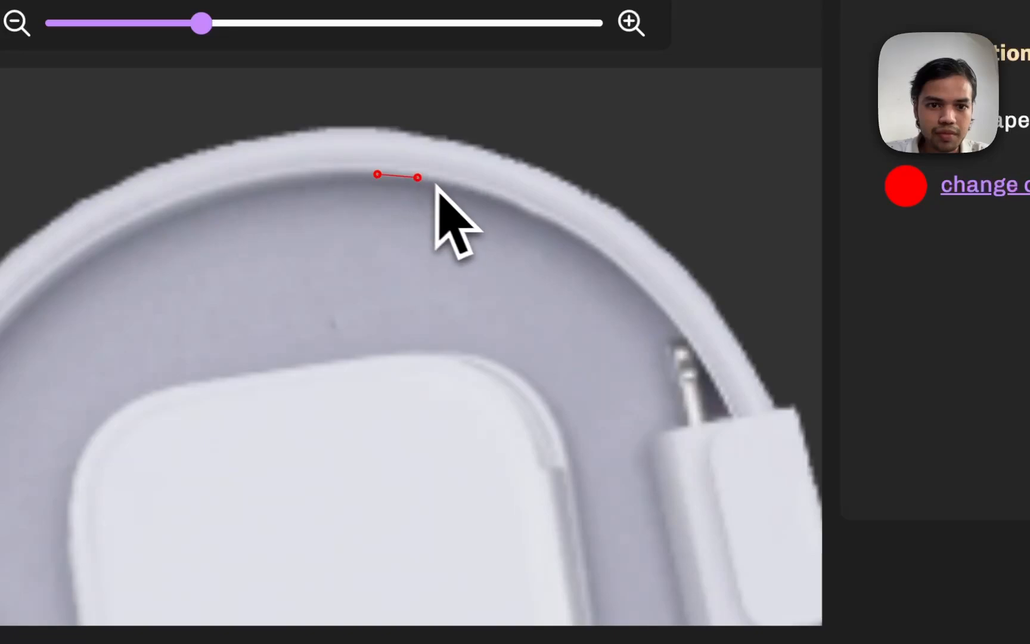
pyautogui.click(542, 223)
pyautogui.click(582, 242)
pyautogui.click(603, 253)
pyautogui.click(623, 272)
pyautogui.click(646, 294)
pyautogui.click(660, 311)
pyautogui.click(676, 327)
pyautogui.click(669, 345)
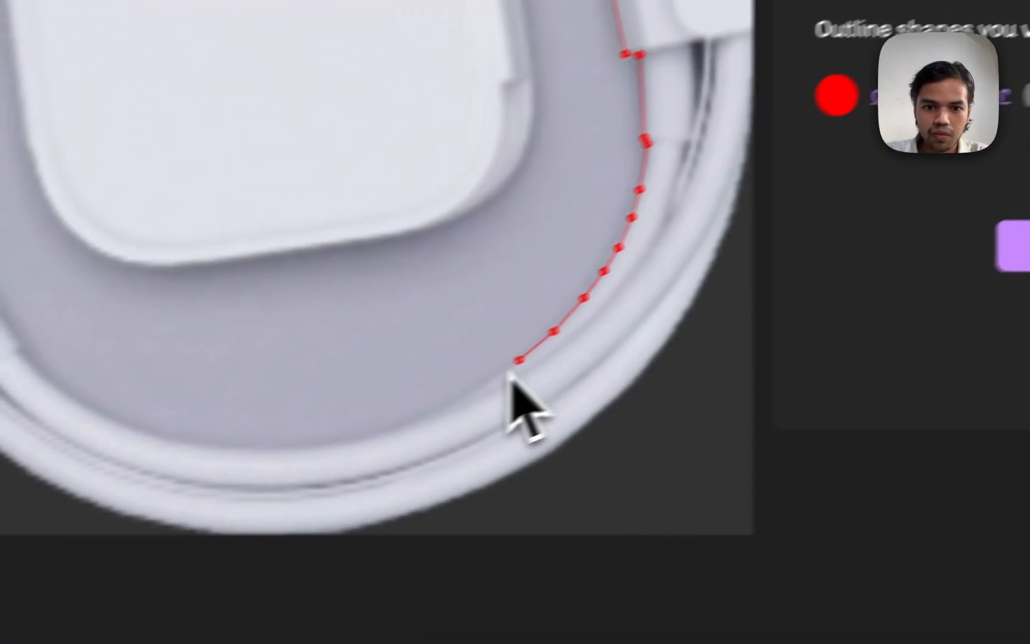
# Continue the removal outline along the lower inner edge of the cable loop.
pyautogui.click(491, 379)
pyautogui.click(468, 394)
pyautogui.click(439, 412)
pyautogui.click(406, 425)
pyautogui.click(372, 438)
pyautogui.click(335, 446)
pyautogui.click(289, 451)
pyautogui.click(253, 451)
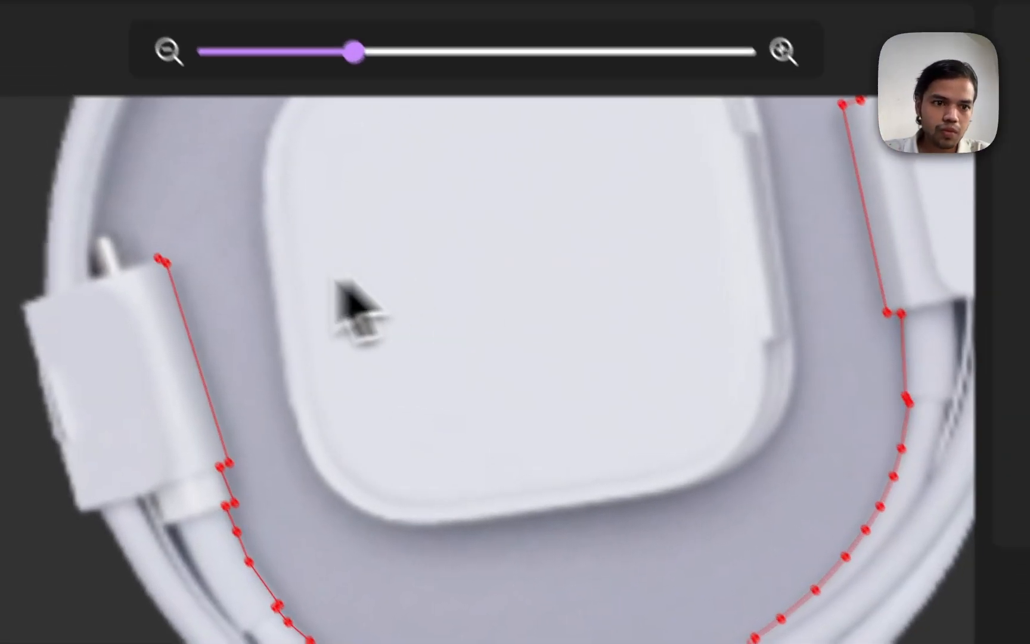
# Complete the removal outline along the loop's upper-left inner edge and cut the enclosed area out of the cable.
pyautogui.scroll(2, 335, 281)
pyautogui.click(218, 430)
pyautogui.click(205, 322)
pyautogui.click(214, 288)
pyautogui.scroll(4, 200, 336)
pyautogui.click(255, 394)
pyautogui.click(306, 359)
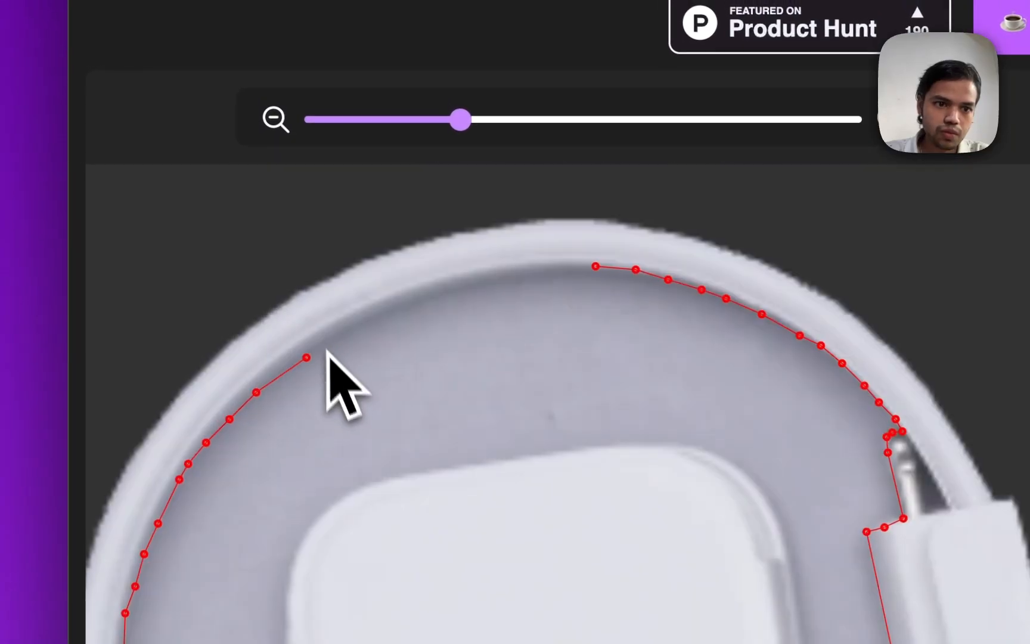
pyautogui.click(338, 338)
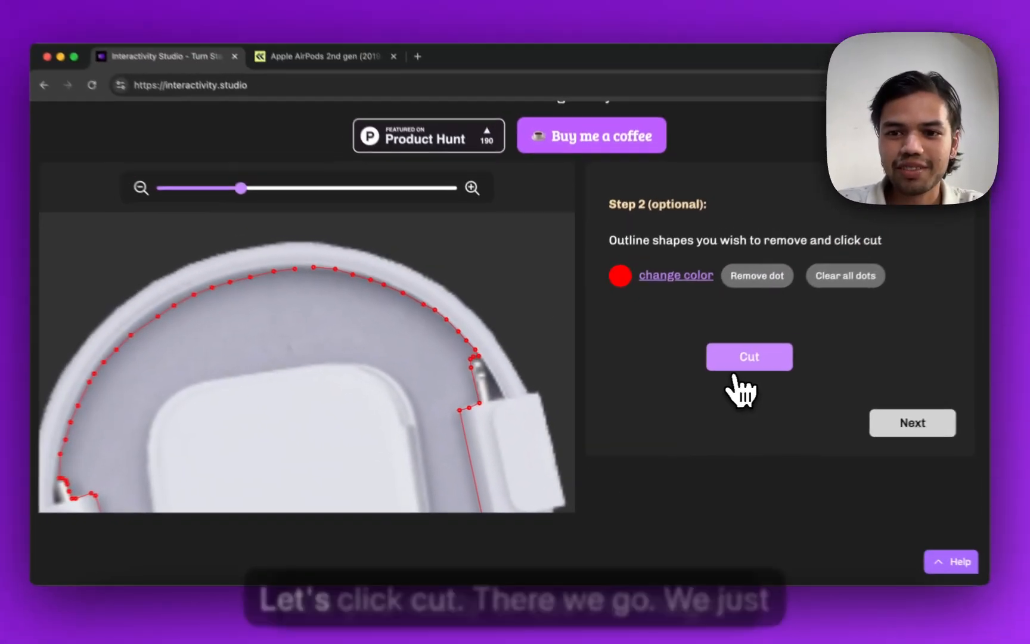
pyautogui.click(737, 367)
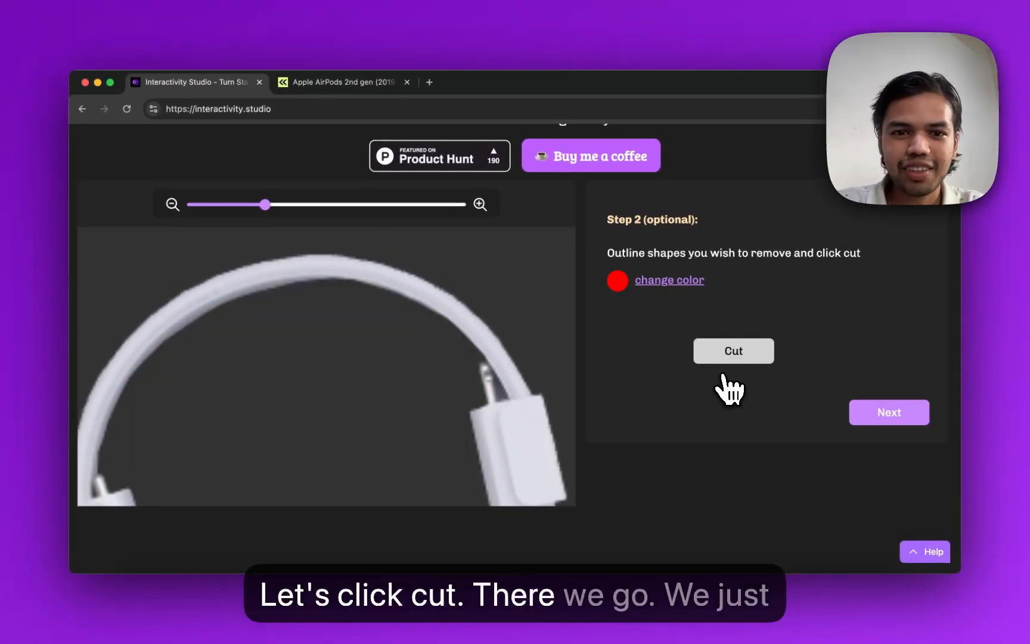
pyautogui.click(173, 205)
pyautogui.click(173, 205)
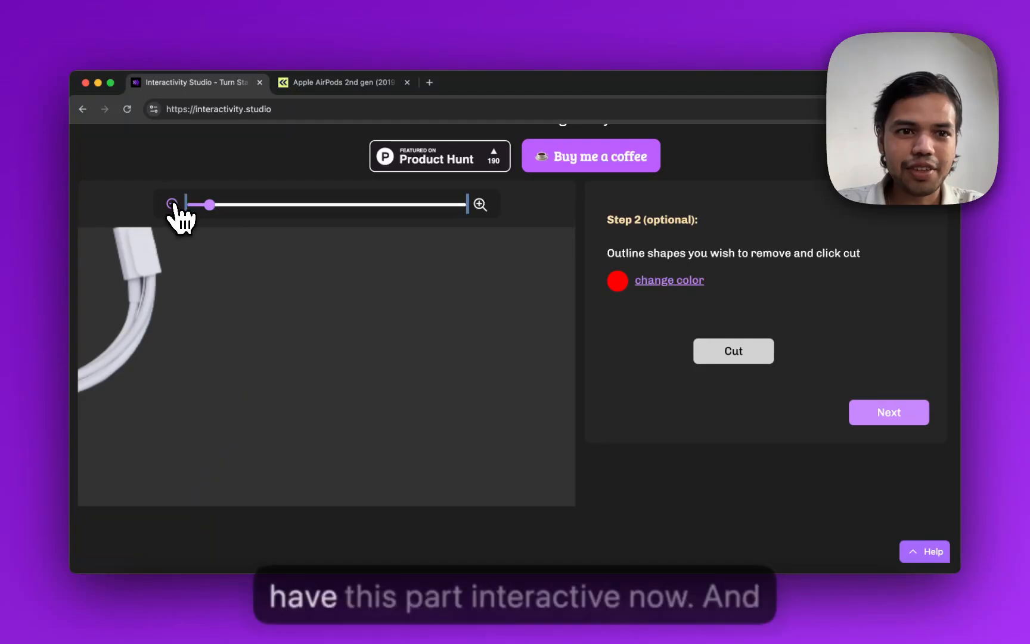
# Give the charging cable an image-and-text bubble with a cable picture and the bold text "Apple Charging Cable", and finish the item.
pyautogui.click(866, 417)
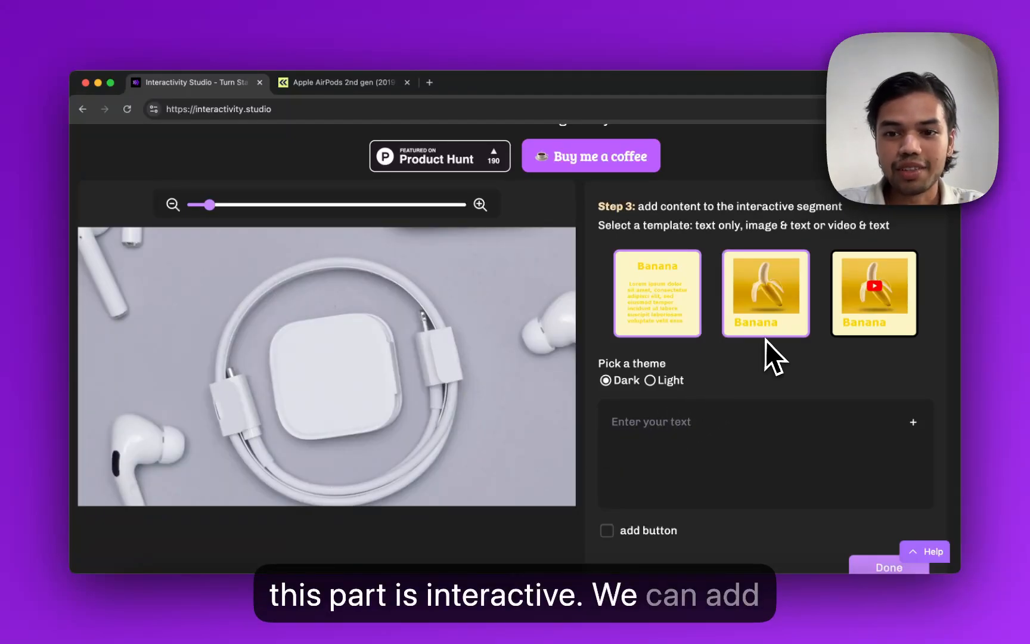
pyautogui.click(773, 320)
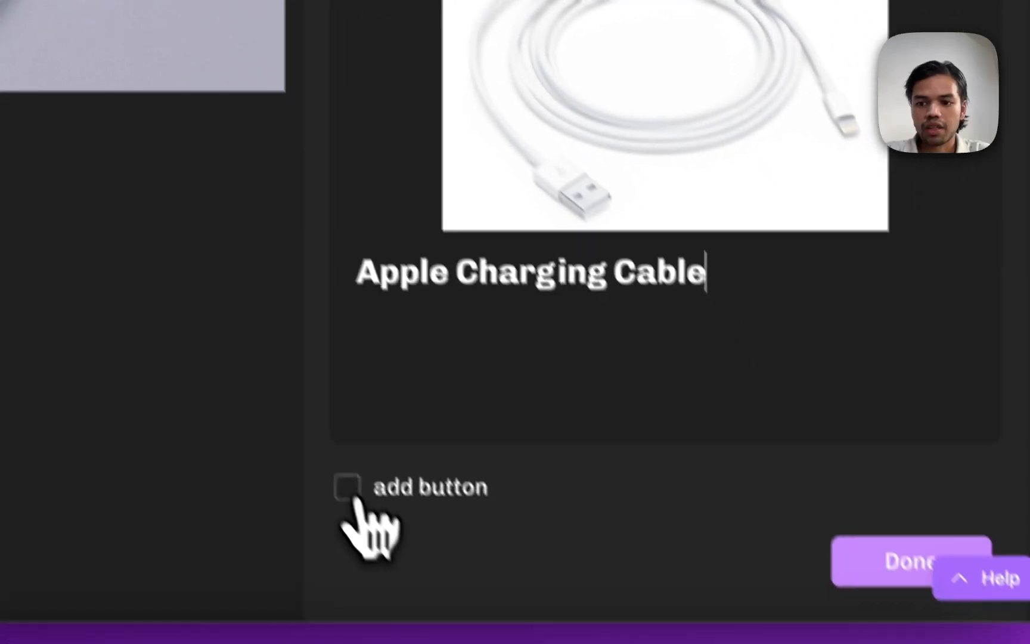
pyautogui.click(877, 563)
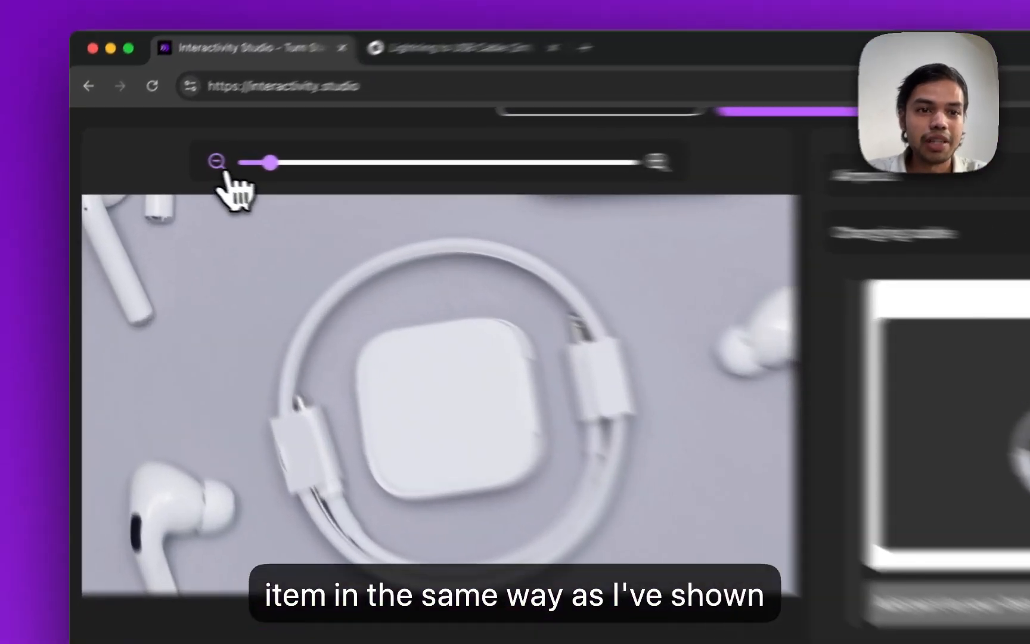
pyautogui.click(173, 162)
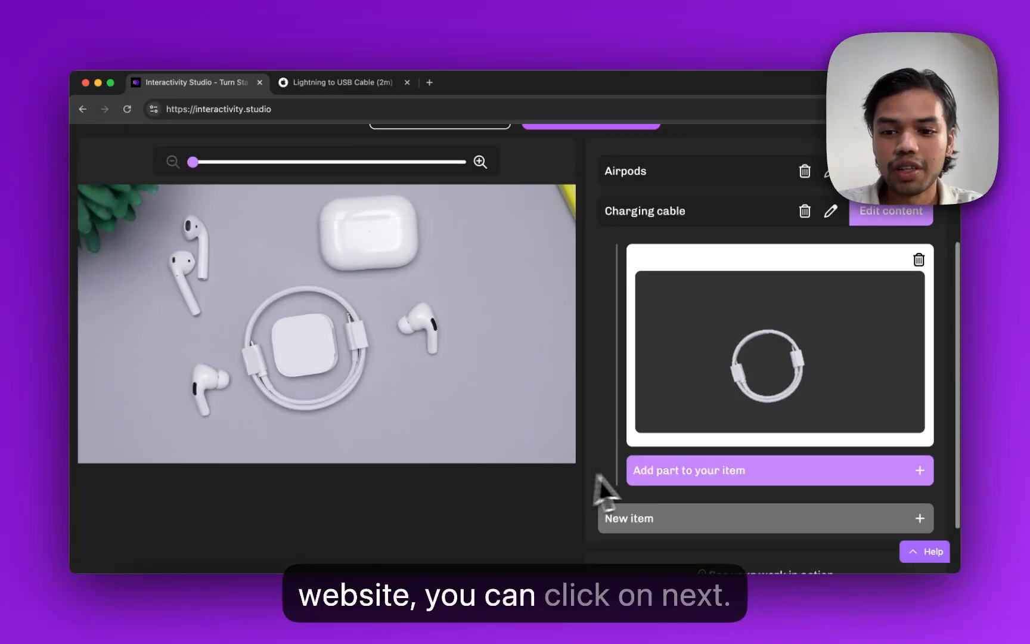
# Proceed to the image details, enter the title "Apple Airpods" and paste the product description of the wireless earbuds.
pyautogui.scroll(-2, 656, 513)
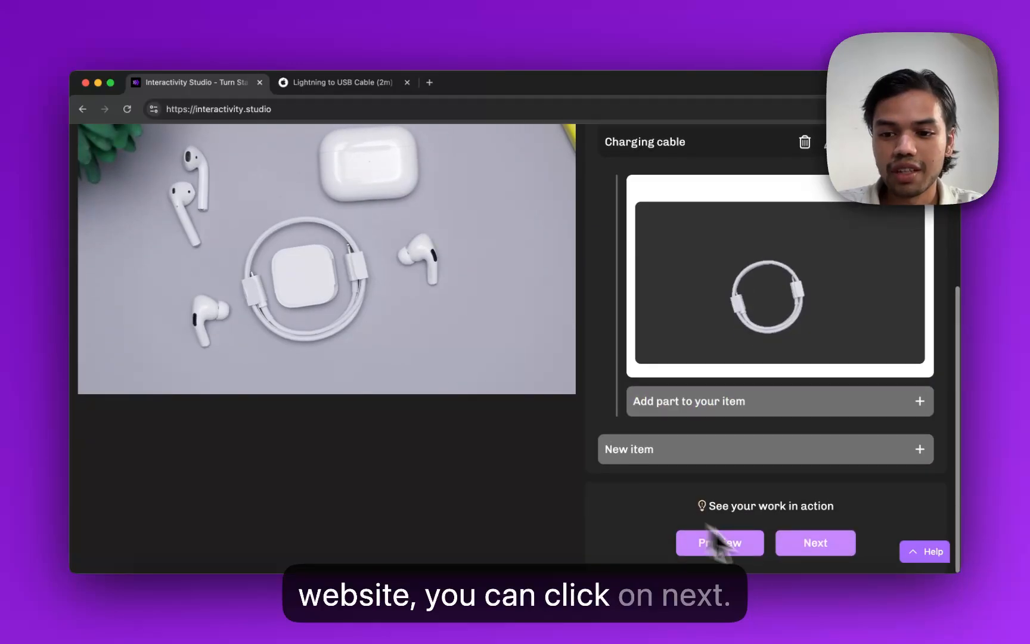
pyautogui.click(812, 544)
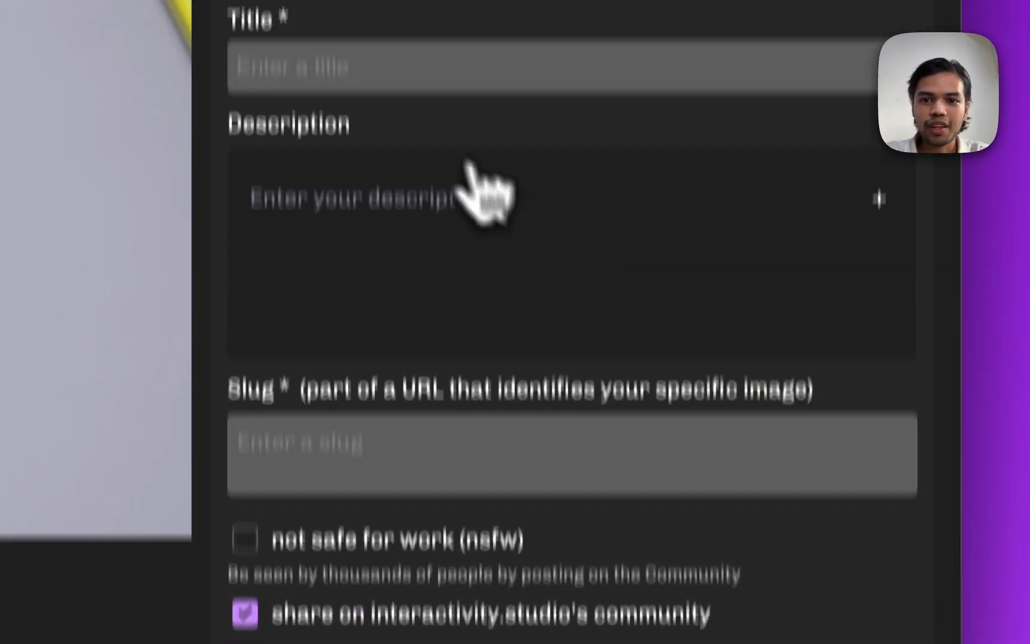
pyautogui.click(420, 86)
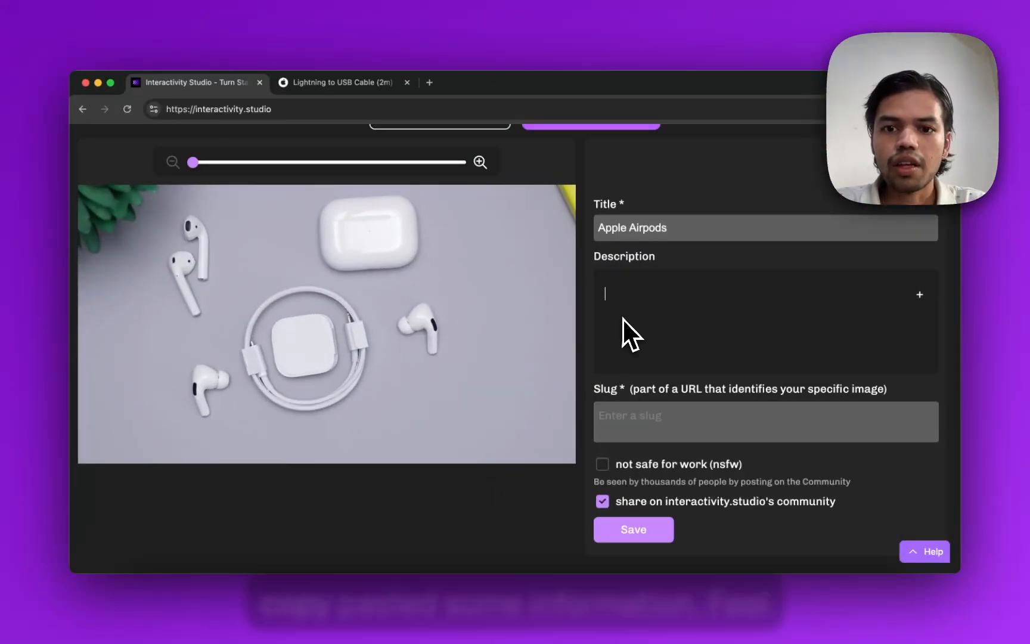
pyautogui.write('This is a set of wireless earbuds designed for a premium listening experience. The image showcases two types of earbuds – one with an in-ear, stemless design featuring silicone tips for noise isolation, and another with a stem and open-fit design. Both sets are paired with a charging case and a USB-C charging cable. These earbuds provide excellent audio quality with deep bass and clear highs, ideal for music, podcasts, and calls. They come with advanced features such as touch controls, noise cancellation, and compatibility with Bluetooth devices, making them perfect for everyday use, commuting, or workouts. The compact charging case offers additional battery life, ensuring that you stay connected and entertained throughout the day.')
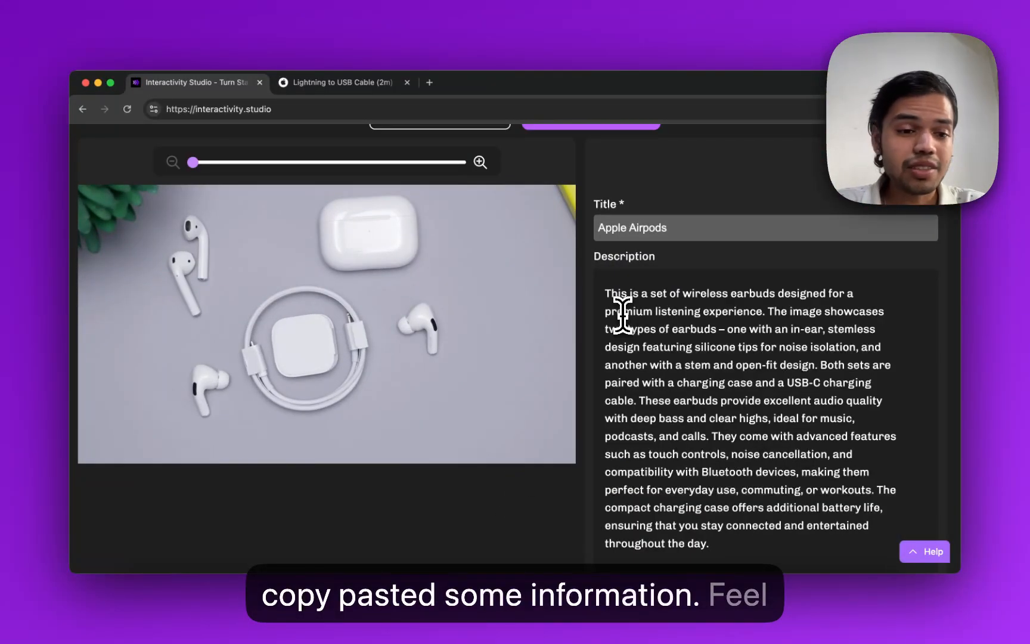
# Split the description into four paragraphs starting at "The image showcases", "Both sets are paired" and "They come with advanced features".
pyautogui.click(769, 311)
pyautogui.press('Return')
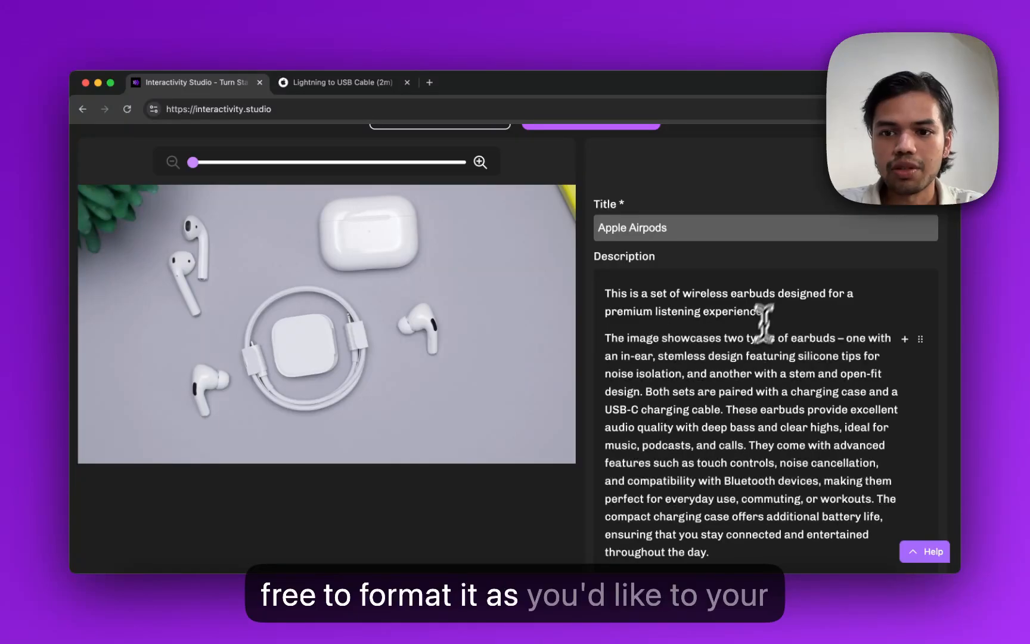
pyautogui.scroll(-1, 745, 334)
pyautogui.click(647, 363)
pyautogui.press('Return')
pyautogui.scroll(-1, 718, 424)
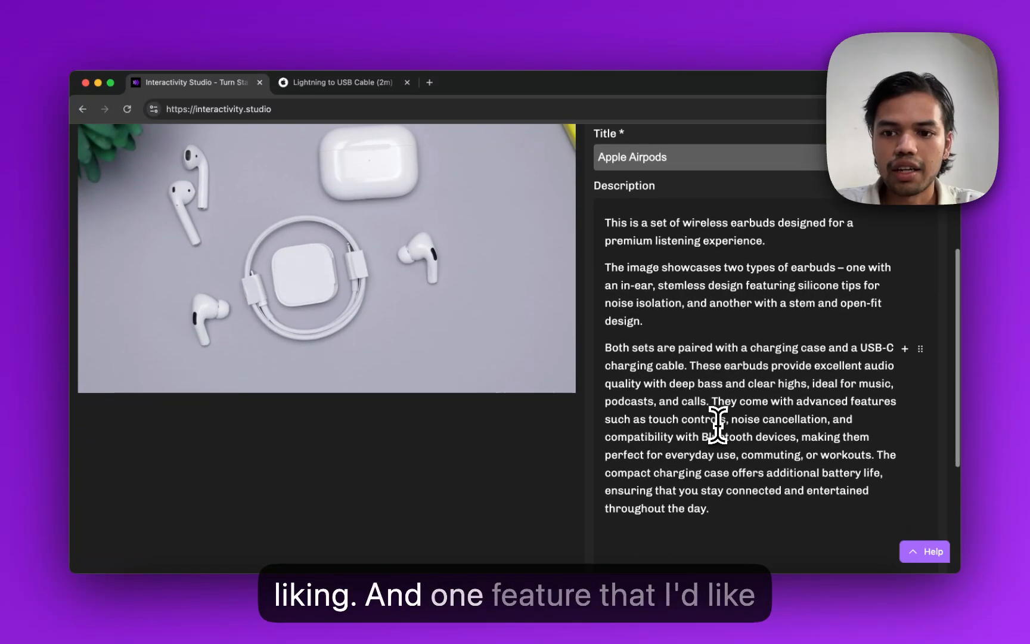
pyautogui.click(713, 396)
pyautogui.press('Return')
pyautogui.scroll(3, 704, 417)
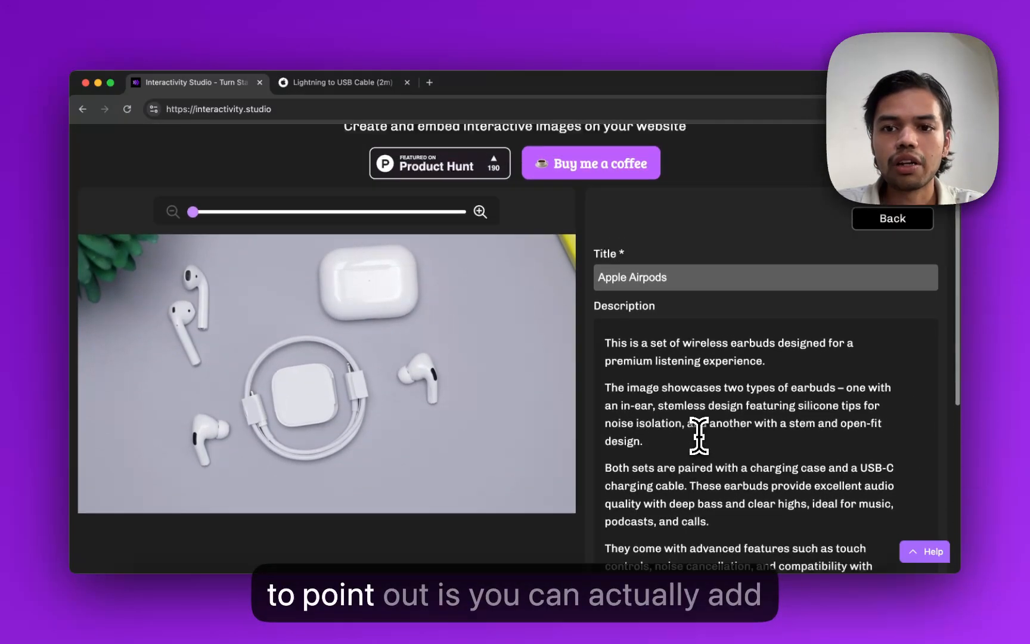
# Link the word "earbuds" in the description's second paragraph to apple.com/earbuds.
pyautogui.doubleClick(678, 387)
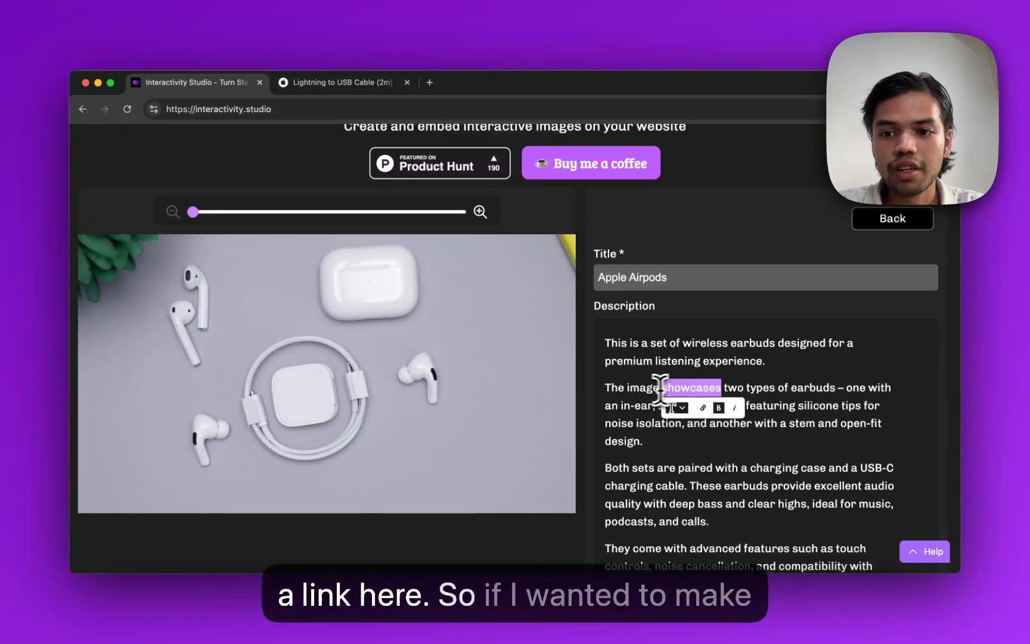
pyautogui.doubleClick(821, 388)
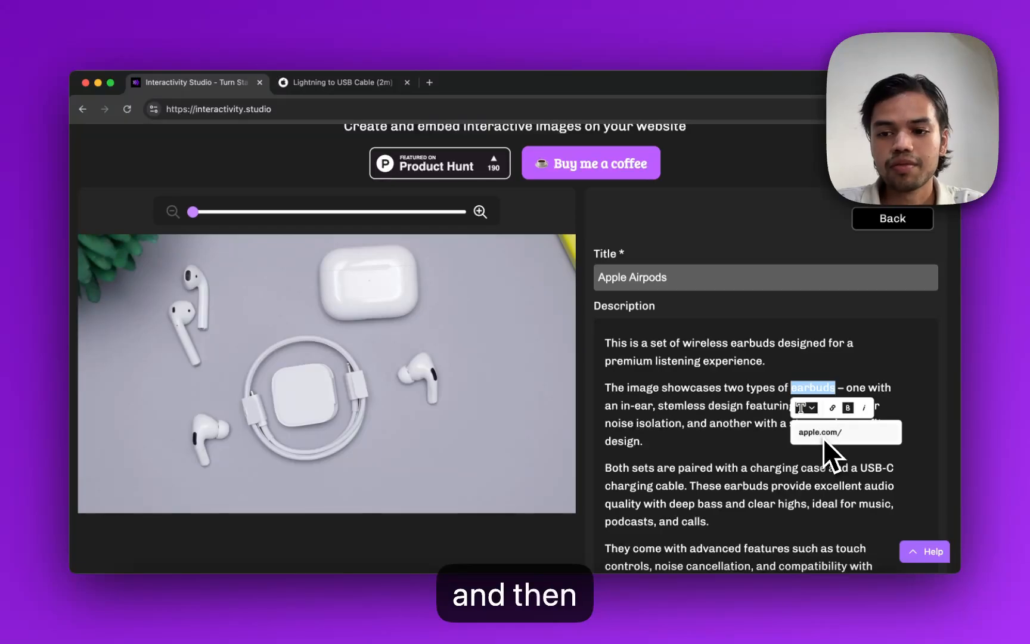
pyautogui.write('earbuds')
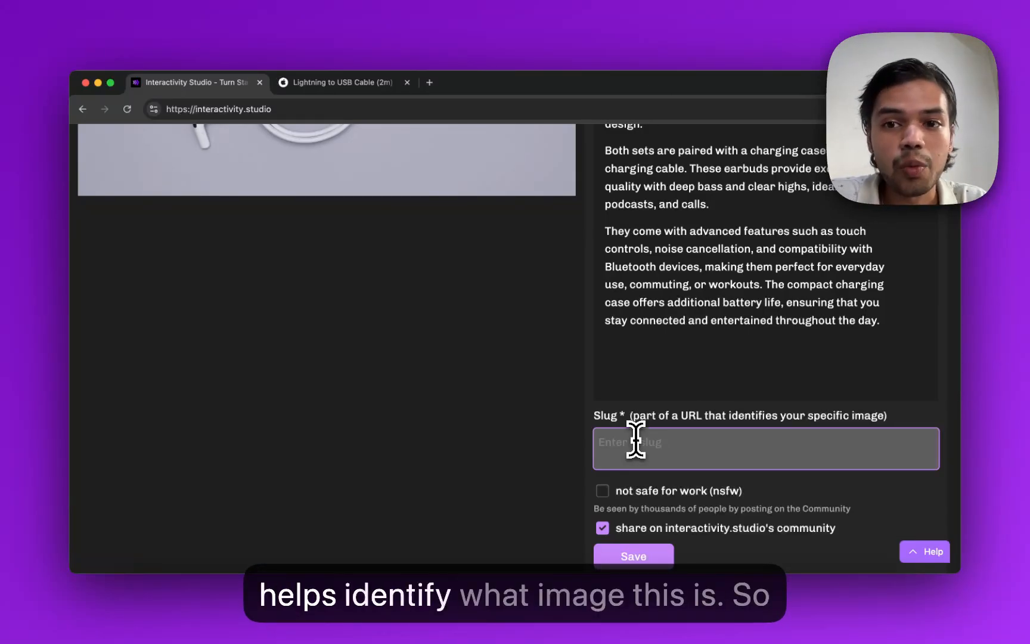
# Enter the slug "Apple Airpods Set with Charger" and save the image with community sharing enabled.
pyautogui.scroll(10, 636, 439)
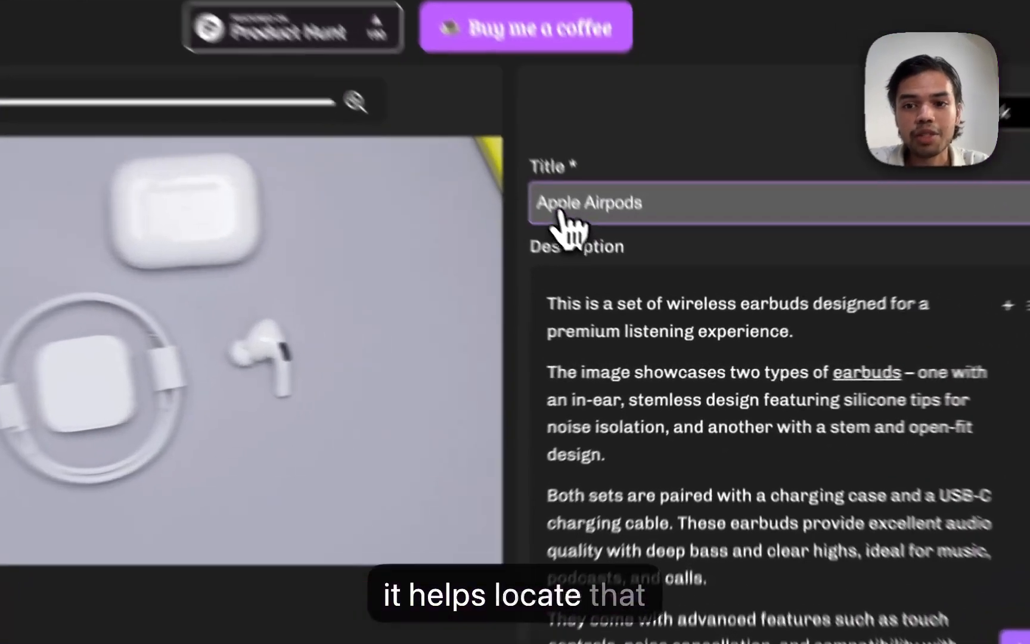
pyautogui.tripleClick(607, 265)
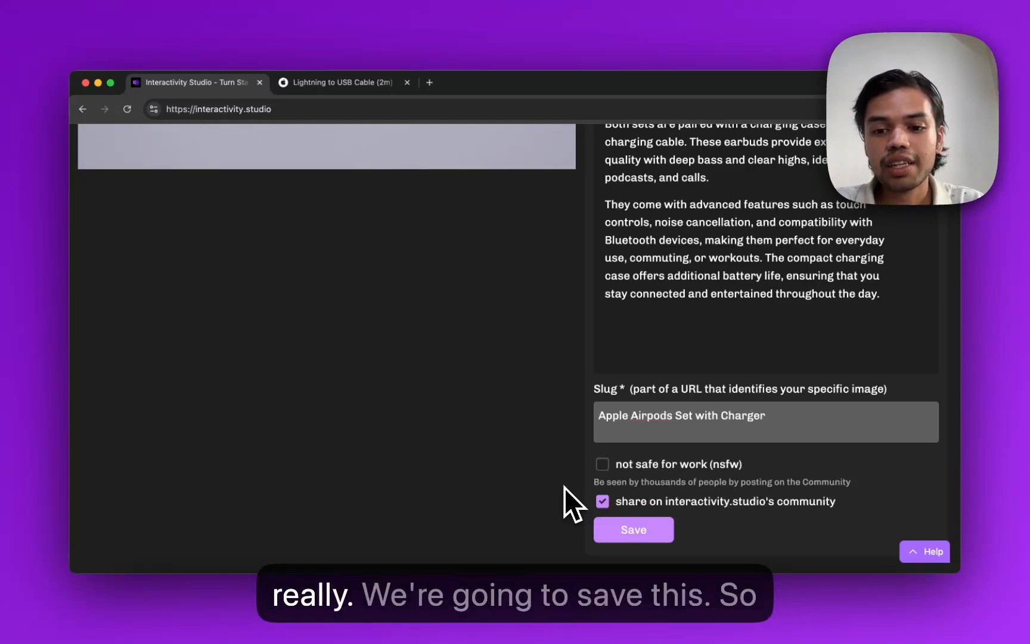
pyautogui.click(612, 537)
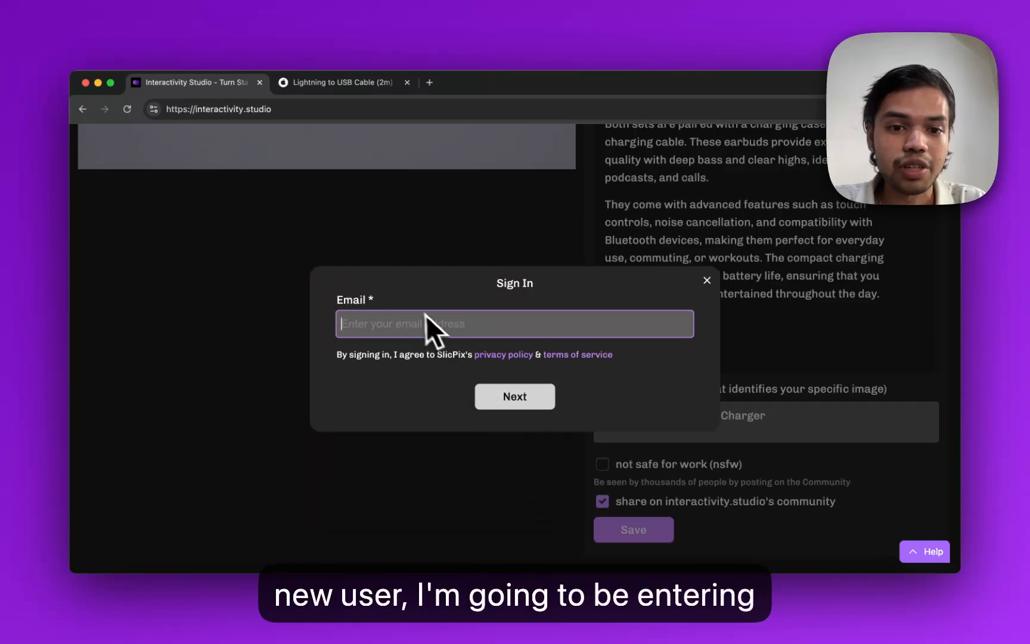
# Sign in with the account email copied from the Notes app and continue without embedding the image.
pyautogui.click(454, 605)
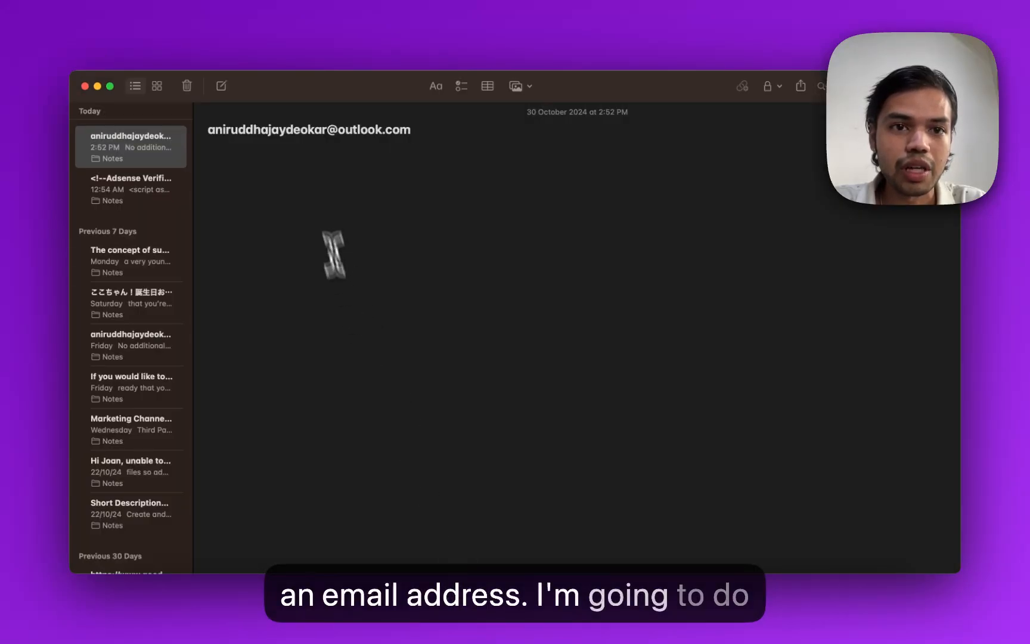
pyautogui.hotkey('ctrl', 'Up')
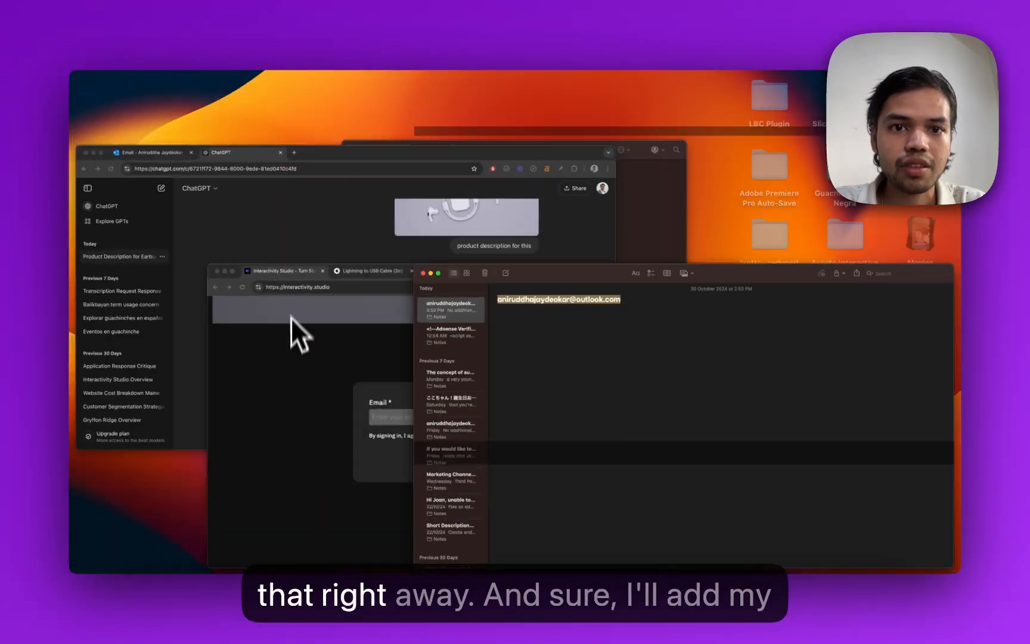
pyautogui.click(367, 391)
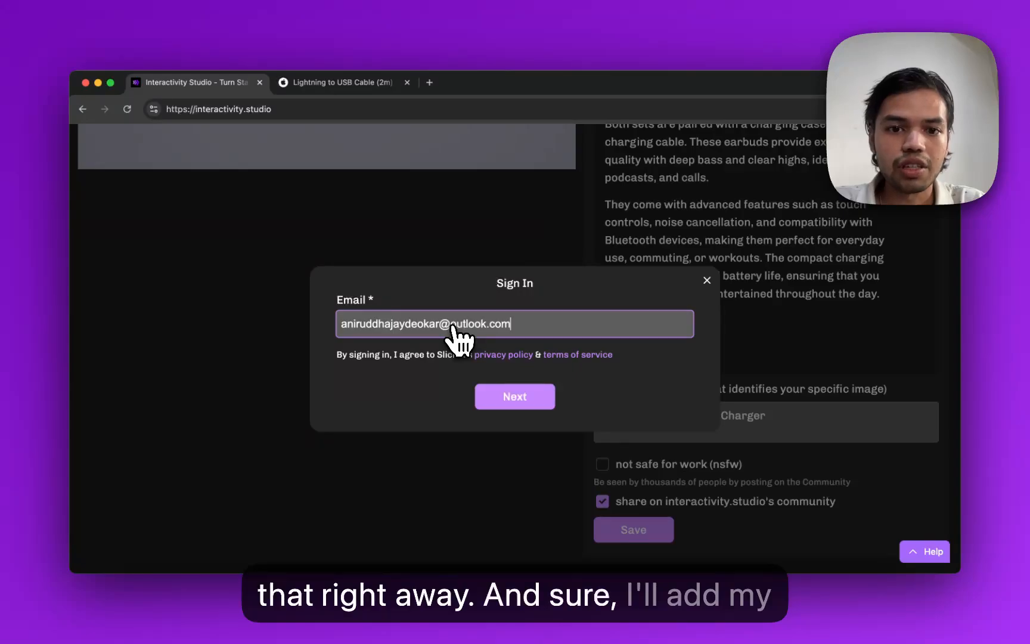
pyautogui.click(501, 408)
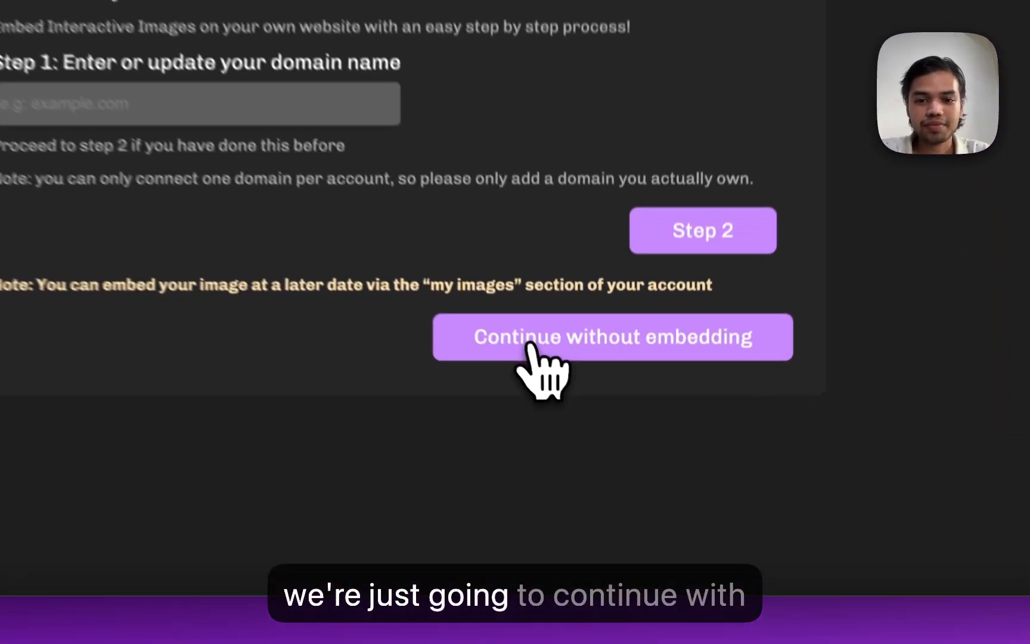
pyautogui.click(529, 345)
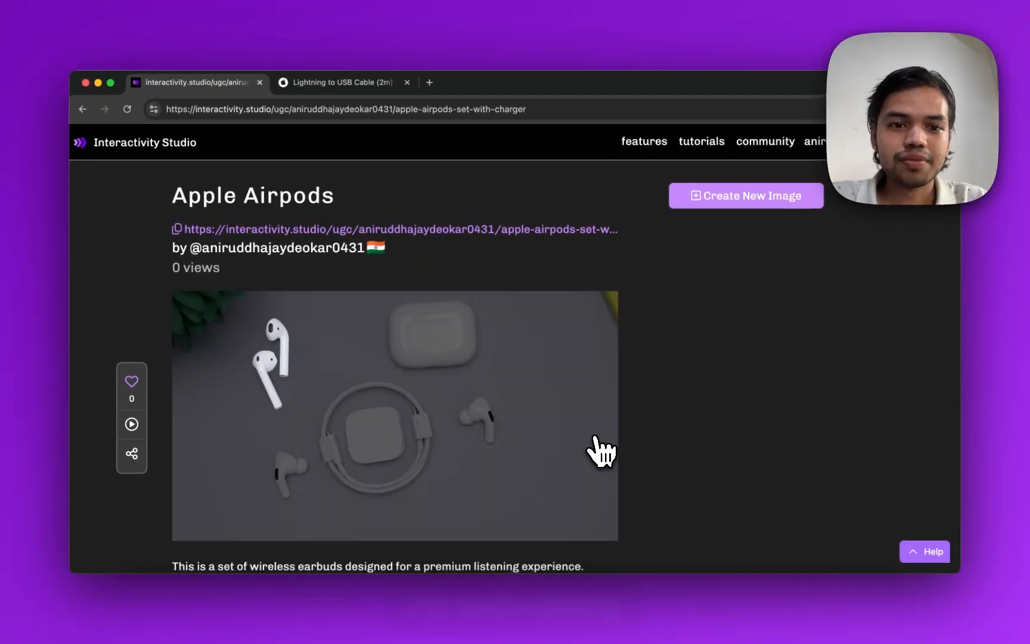
# Review the published image's page, its description and the community gallery below it.
pyautogui.scroll(-5, 596, 444)
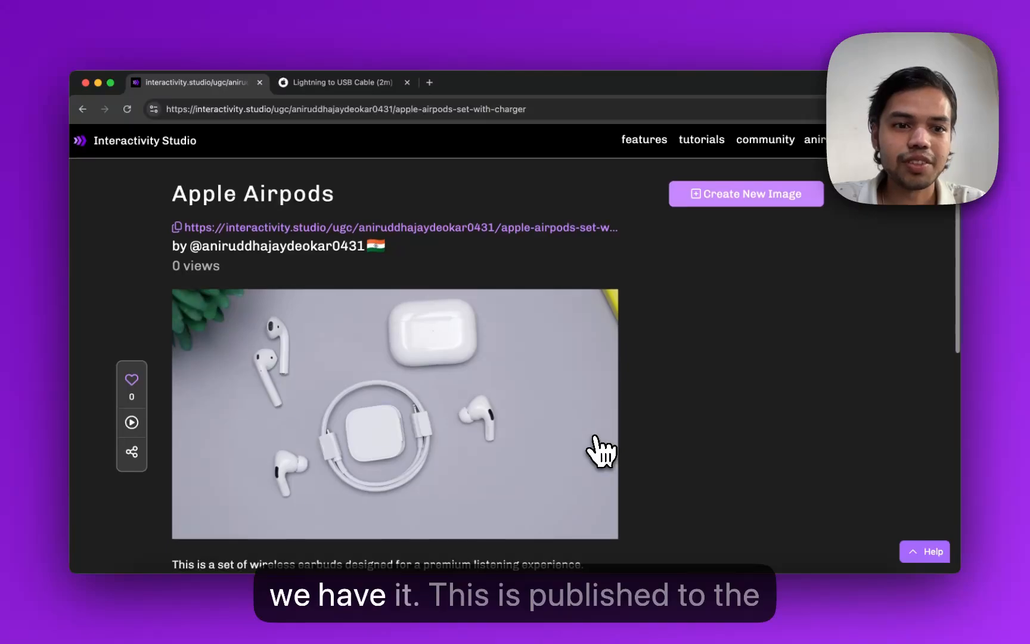
pyautogui.scroll(-4, 599, 450)
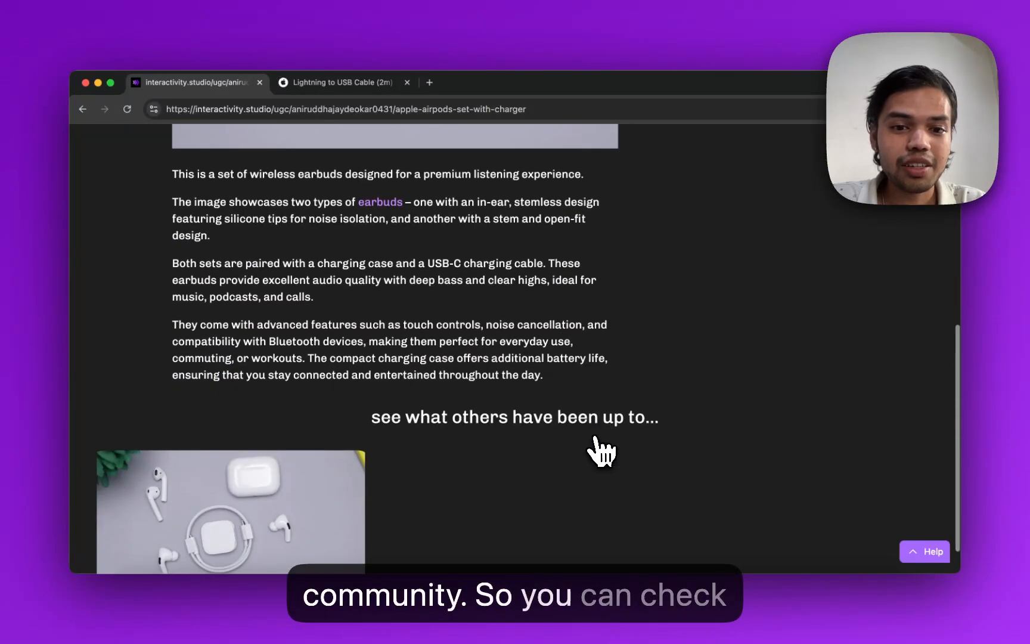
pyautogui.scroll(-5, 602, 451)
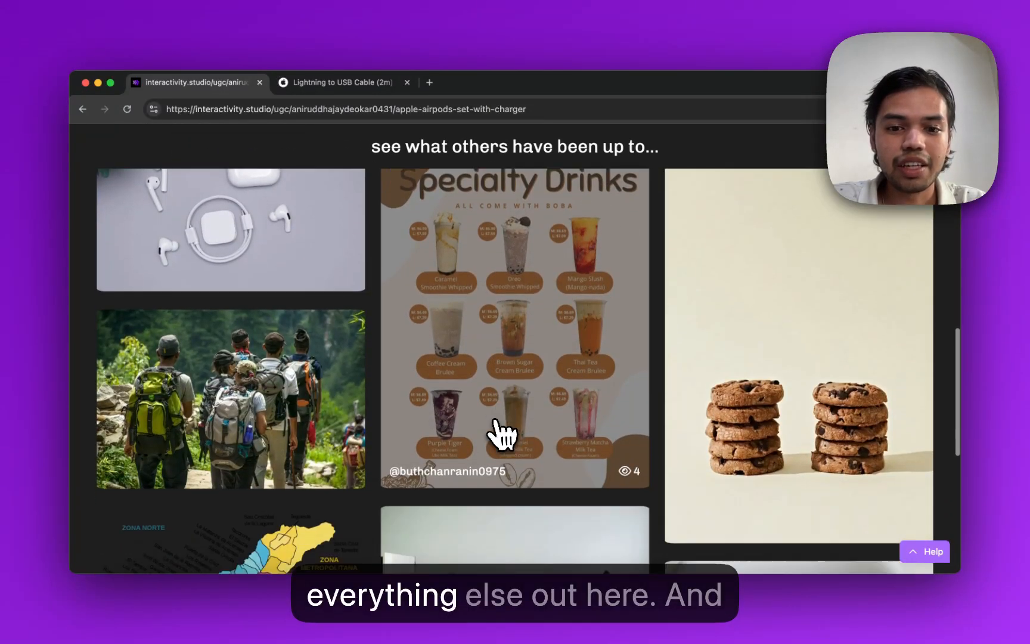
pyautogui.scroll(-10, 648, 453)
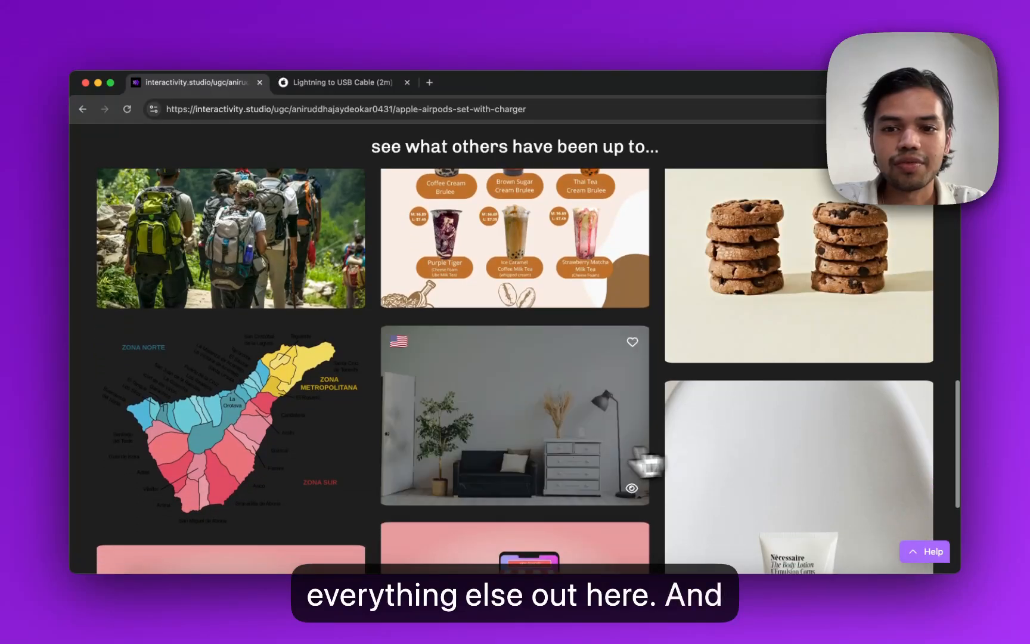
pyautogui.scroll(20, 271, 395)
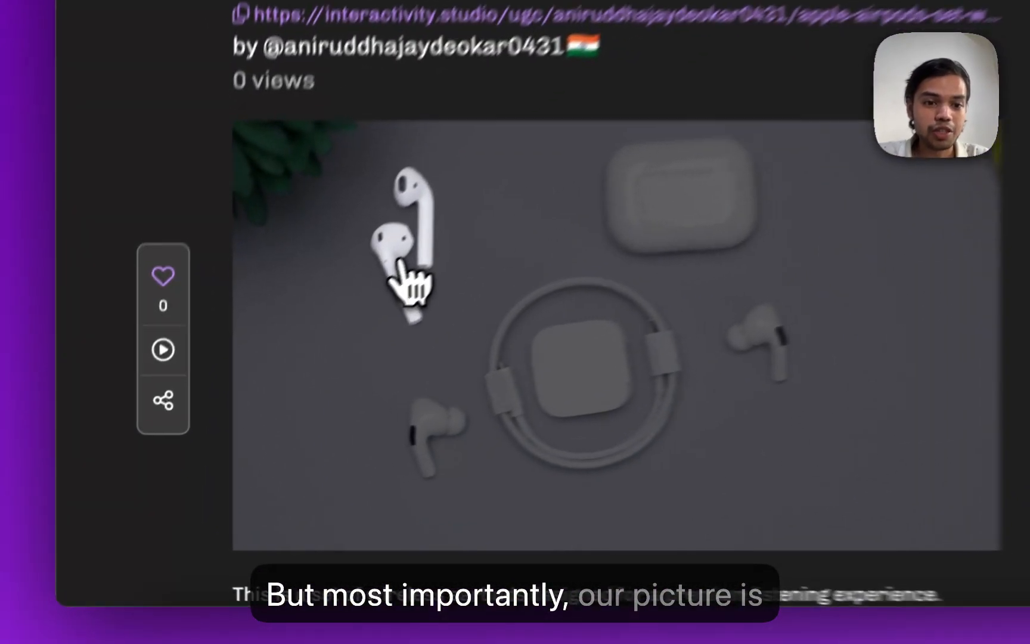
# Test the AirPods bubble on the published image and its "Shop on Back Market" link, and return to the image page.
pyautogui.click(271, 388)
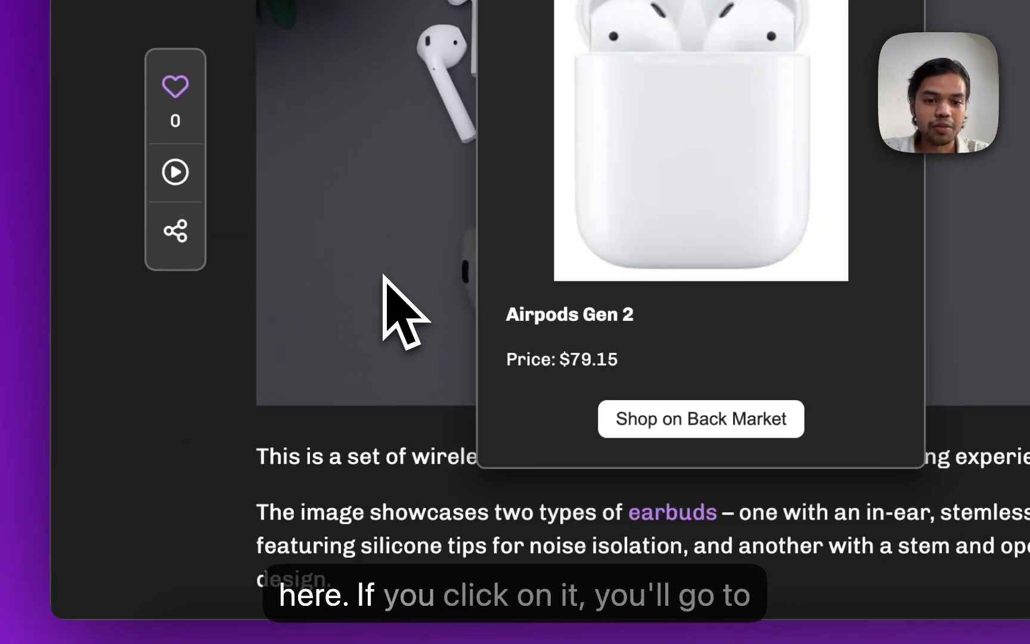
pyautogui.click(653, 422)
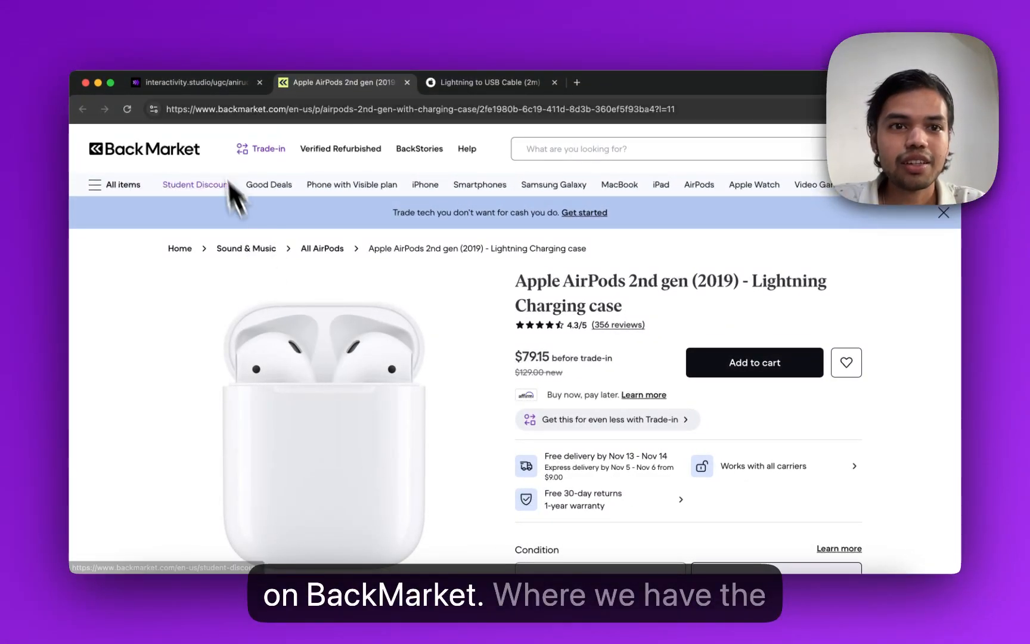
pyautogui.click(198, 84)
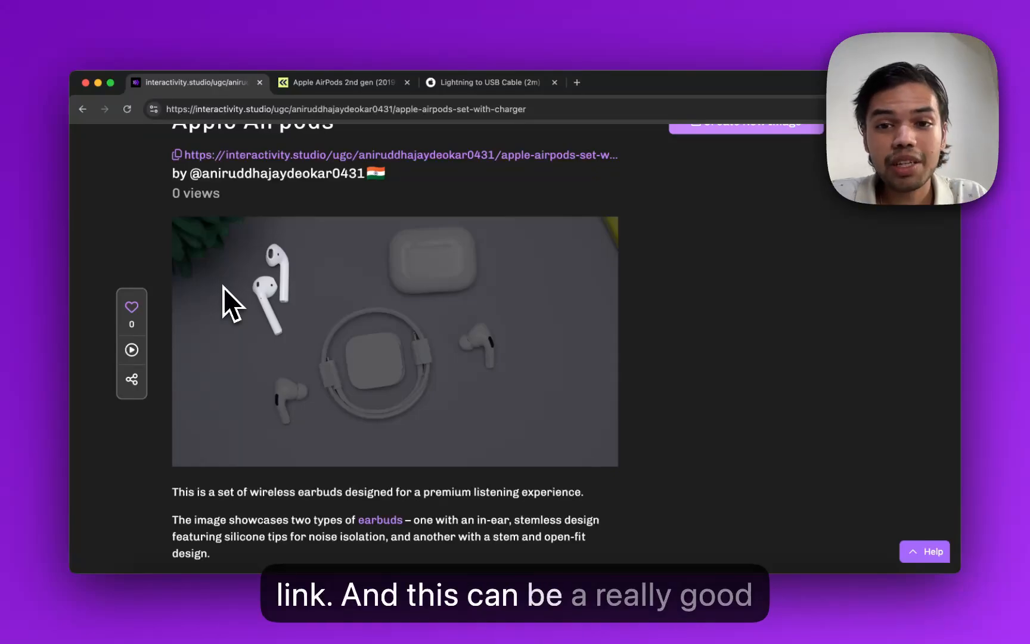